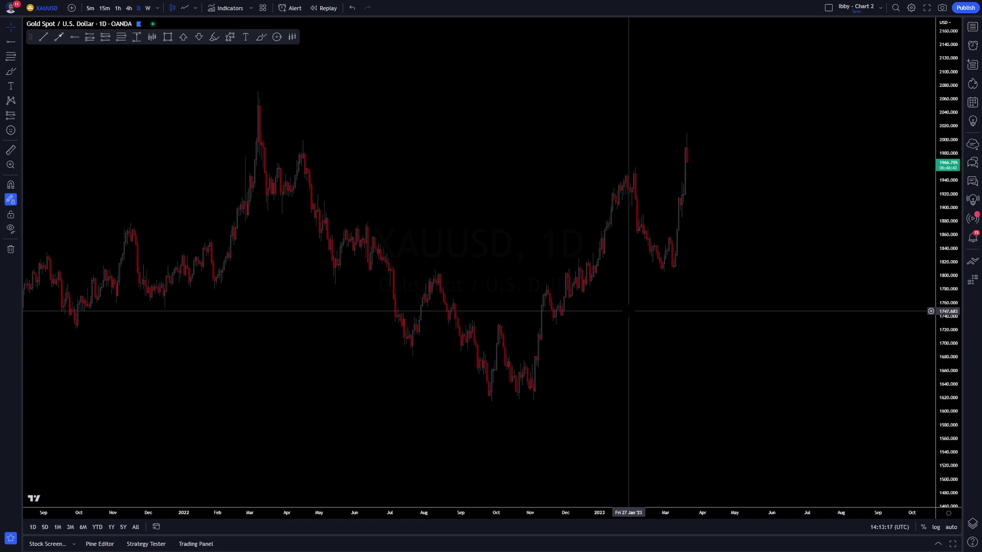
Place a horizontal ray at about 1878 from 13 June 2022 and start bar replay from around 10 March 2023
left_click(367, 222)
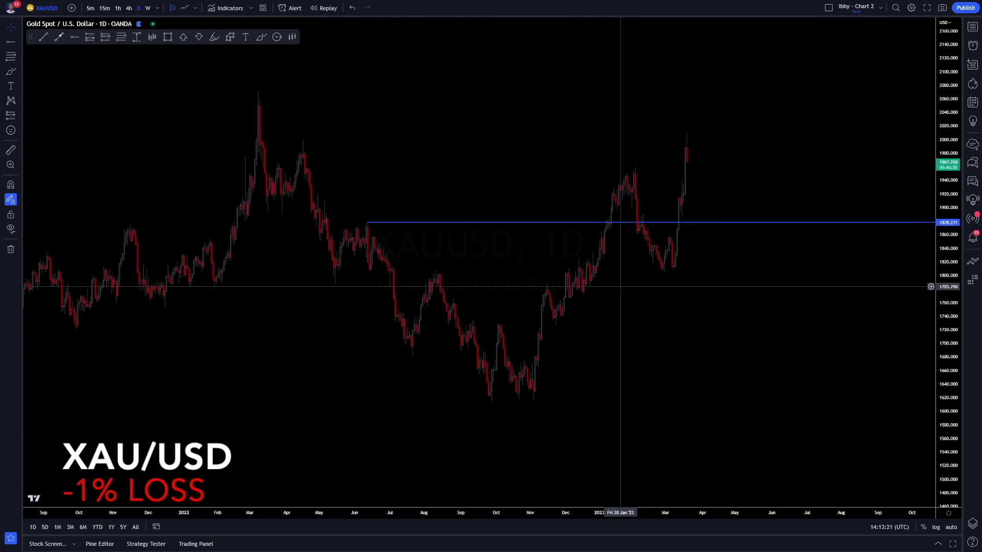
left_click(327, 8)
left_click(678, 265)
left_click_drag(786, 317, 508, 317)
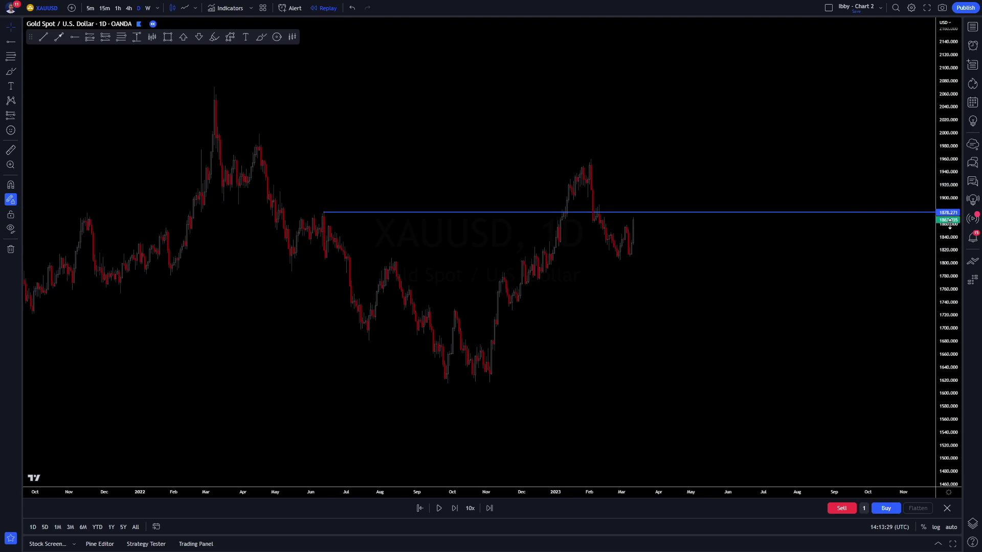
Draw a trial Fibonacci retracement from 1896.911 in mid-March 2022 up to about 1998, and delete it
left_click(121, 37)
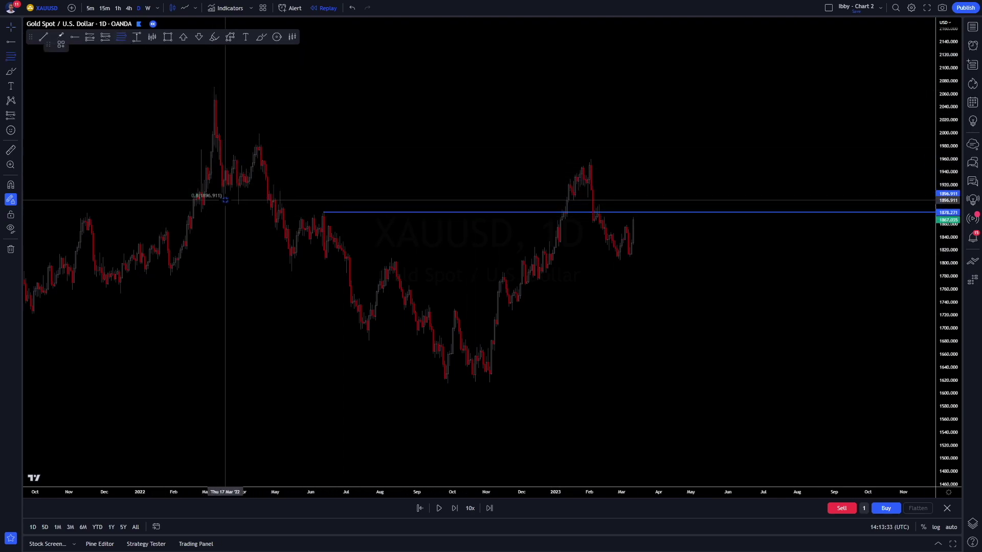
left_click(652, 134)
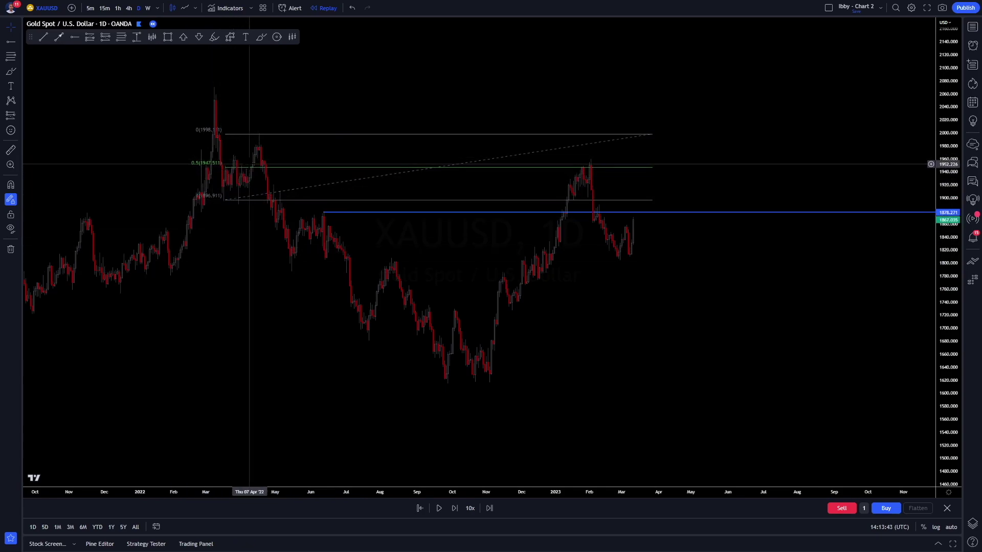
left_click(285, 172)
key("Delete")
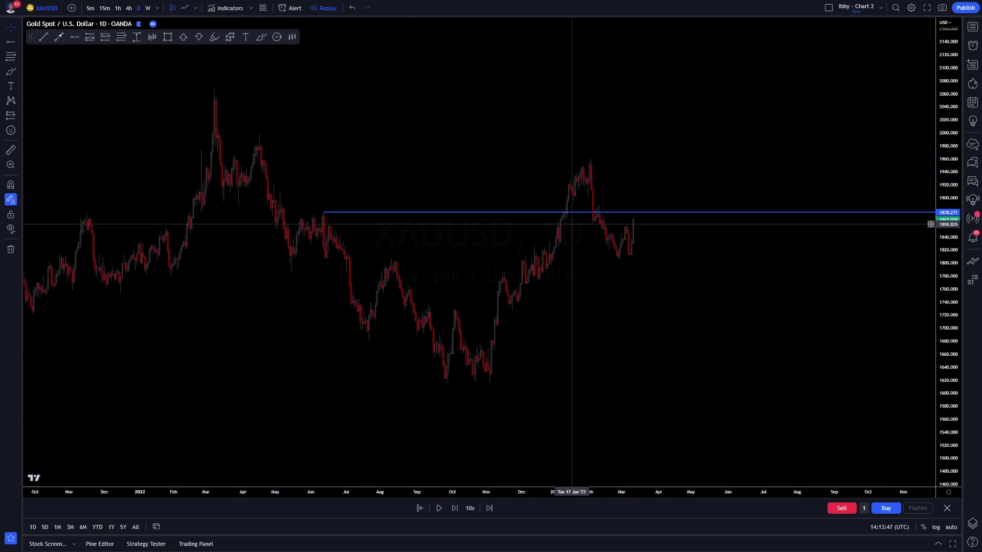
left_click(265, 37)
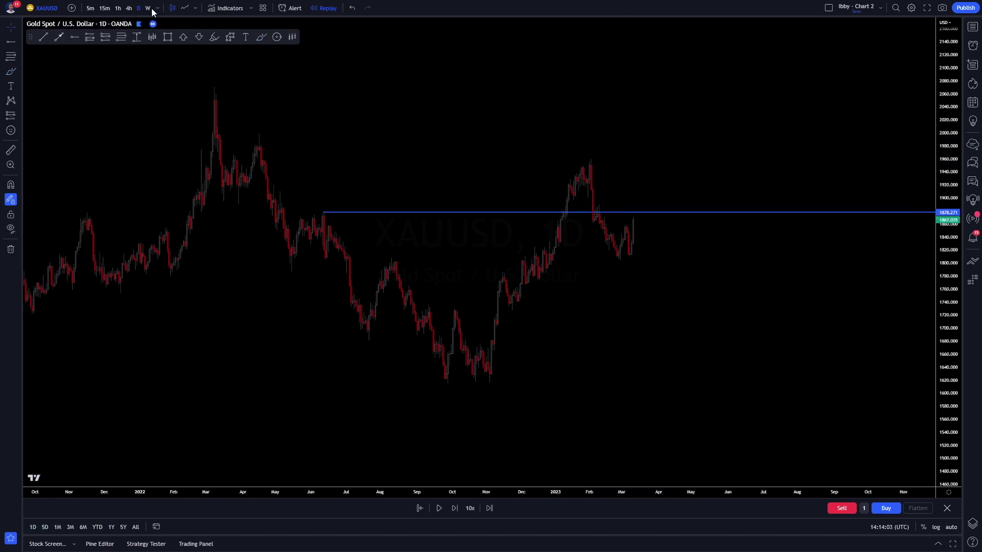
Switch the chart to the 4-hour timeframe and restart the replay from around 7 March 2023
left_click(129, 8)
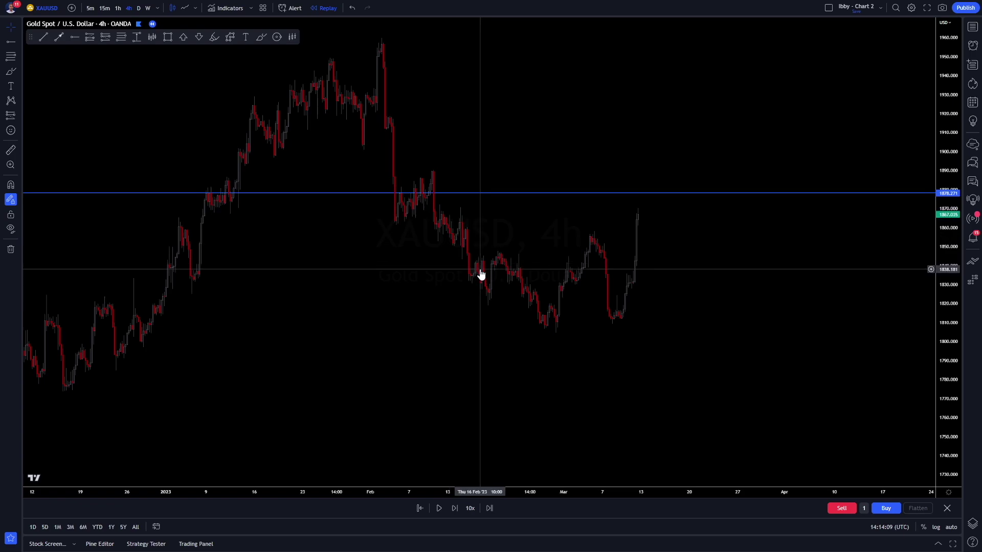
left_click_drag(949, 343, 948, 296)
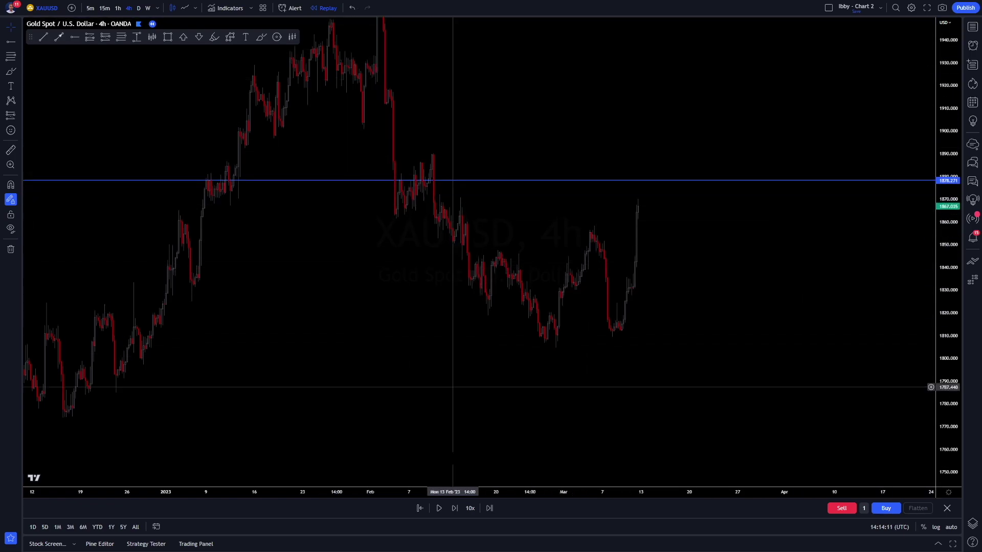
left_click(419, 508)
left_click(600, 287)
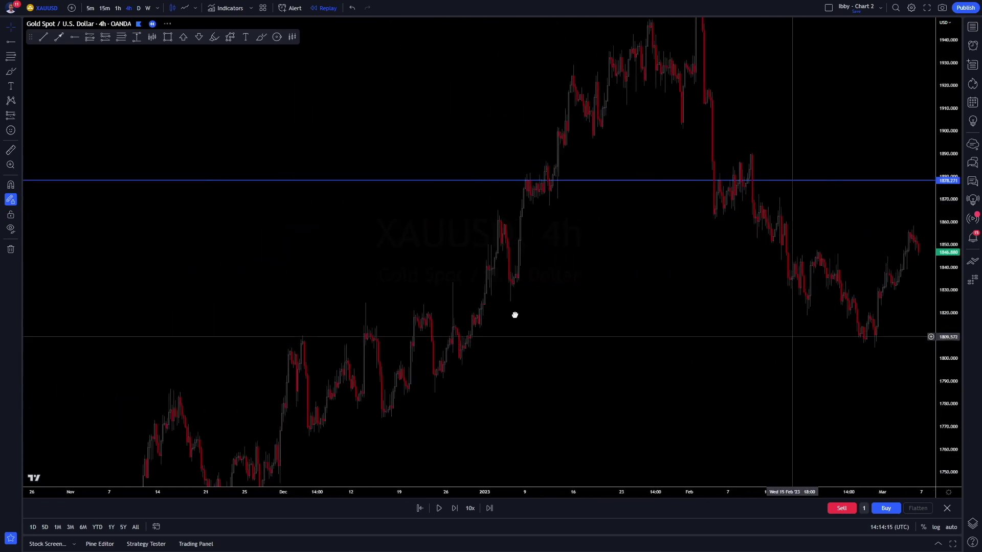
Draw two diverging trend lines around the February–March swings: highs from 1845.558 to about 1857, lows from 1818.569 to about 1804
left_click_drag(515, 315, 302, 301)
left_click(43, 36)
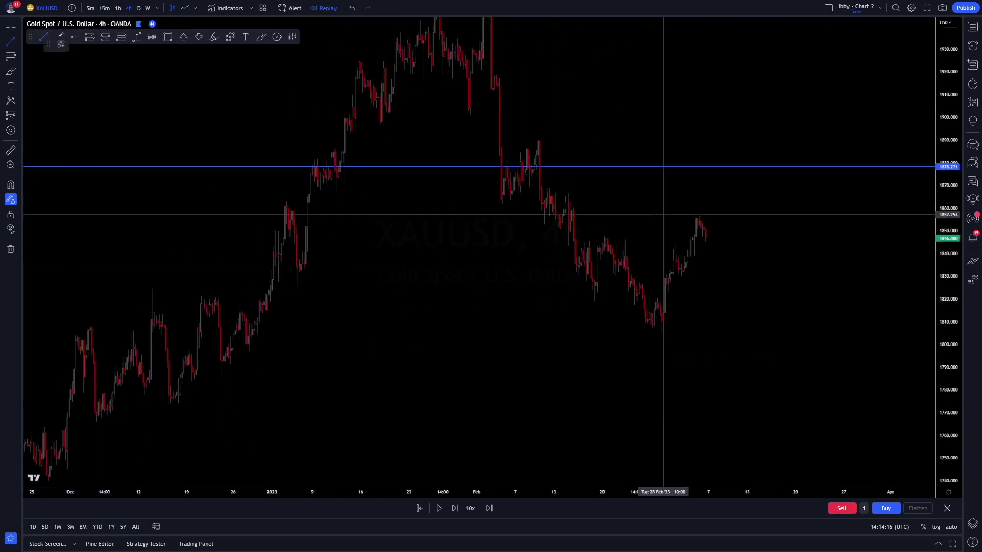
left_click(584, 241)
left_click(689, 213)
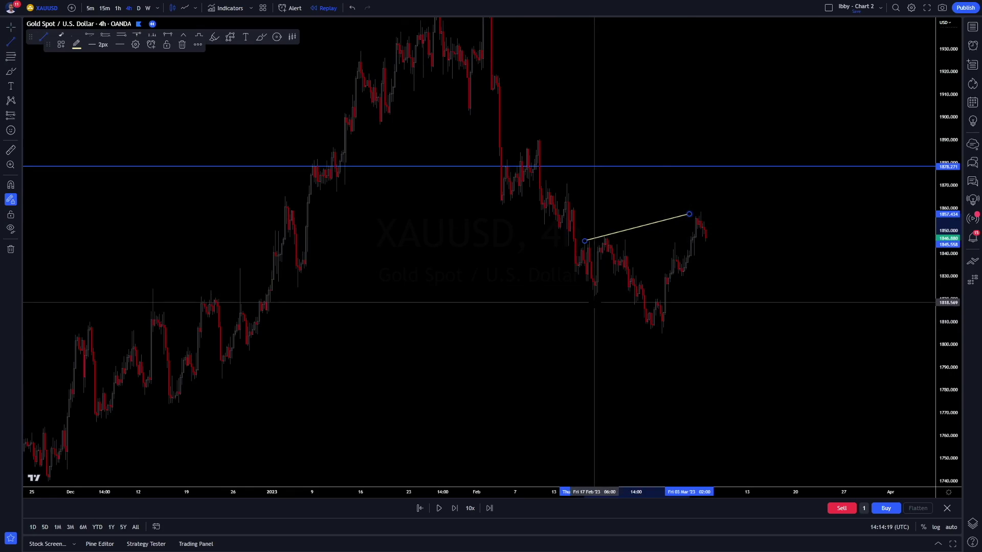
left_click(669, 337)
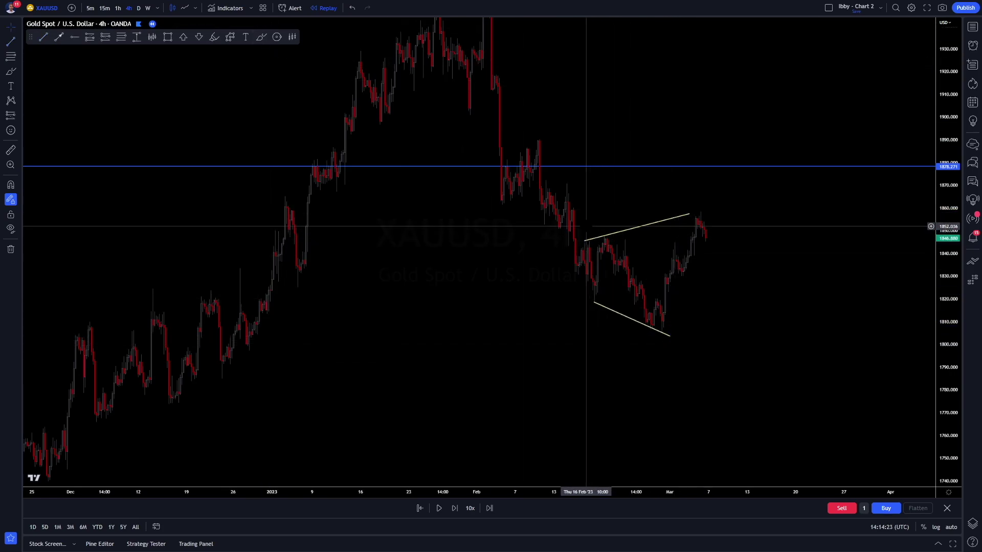
Sketch brush strokes at the touches of the upper trend line and undo them
mouse_move(583, 230)
left_mouse_down()
mouse_move(582, 252)
mouse_move(602, 256)
left_mouse_up()
left_click_drag(696, 200, 694, 253)
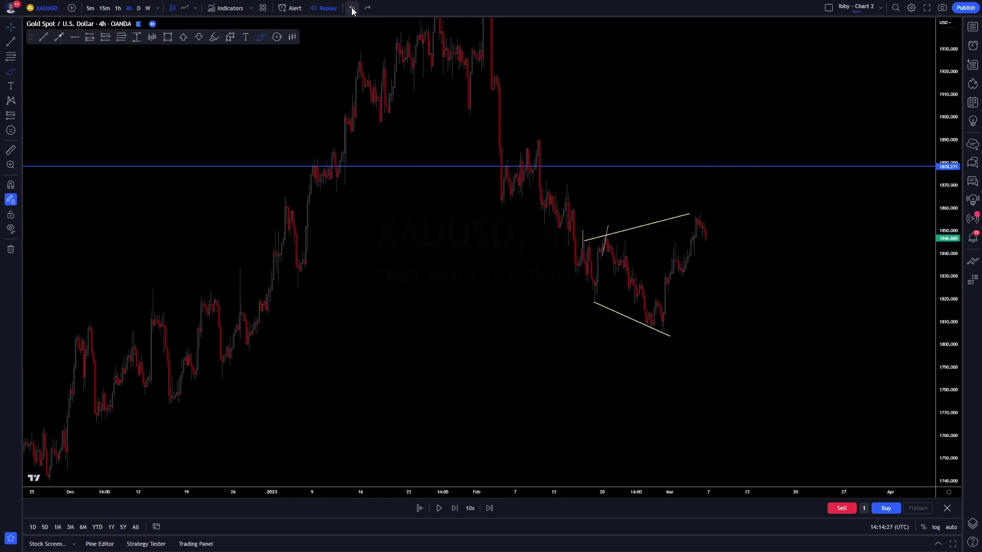
key("Escape")
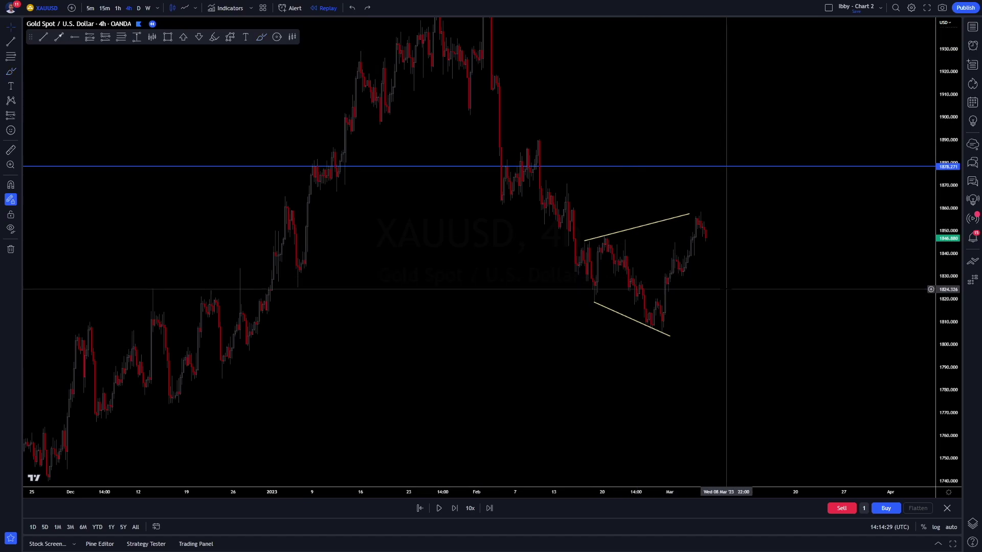
Extend the upper trend line's later end to about 1859 above the 6 March swing high
left_click_drag(689, 214, 698, 210)
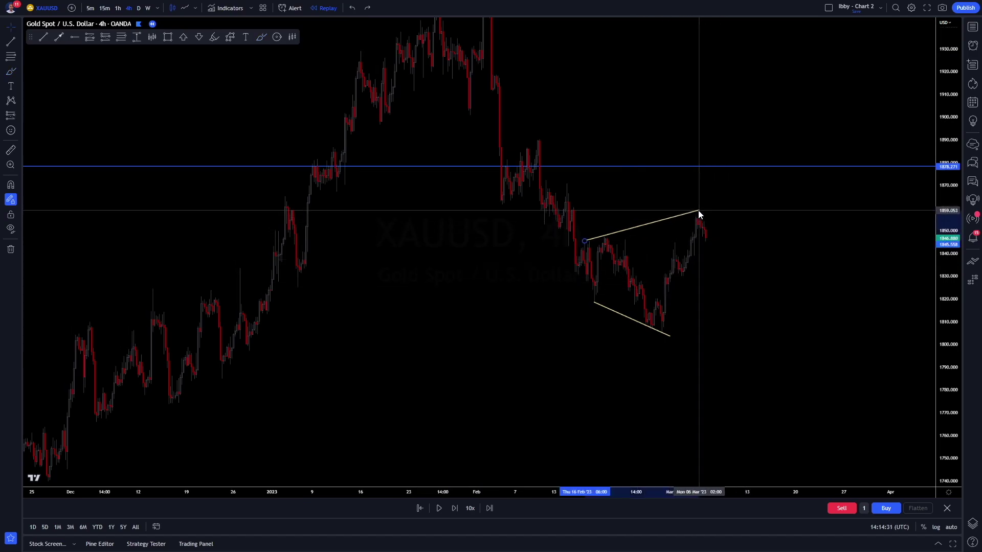
left_click(512, 151)
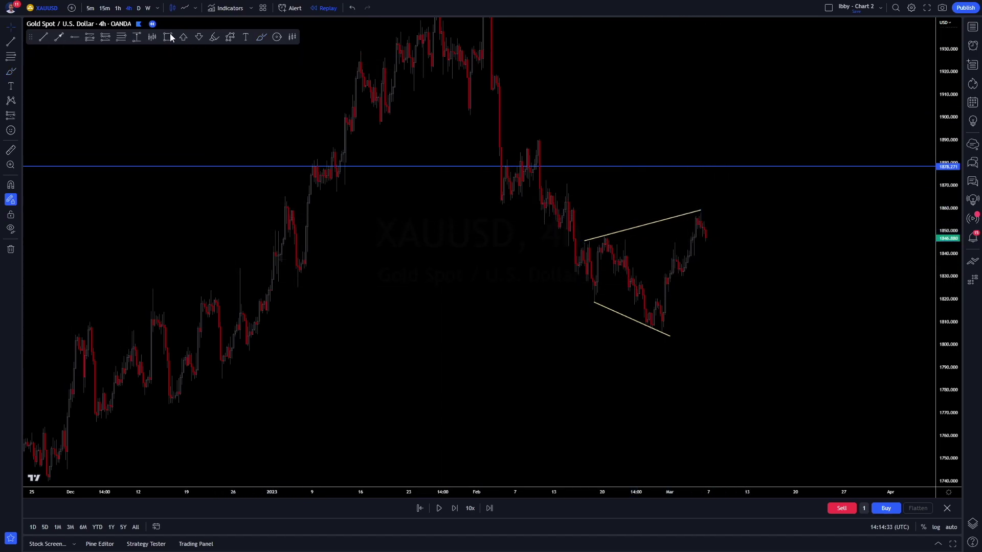
Box the 9–15 February consolidation with a rectangle, sketch a projected breakdown path with an arrow, and undo these drawings
left_click_drag(535, 191, 579, 229)
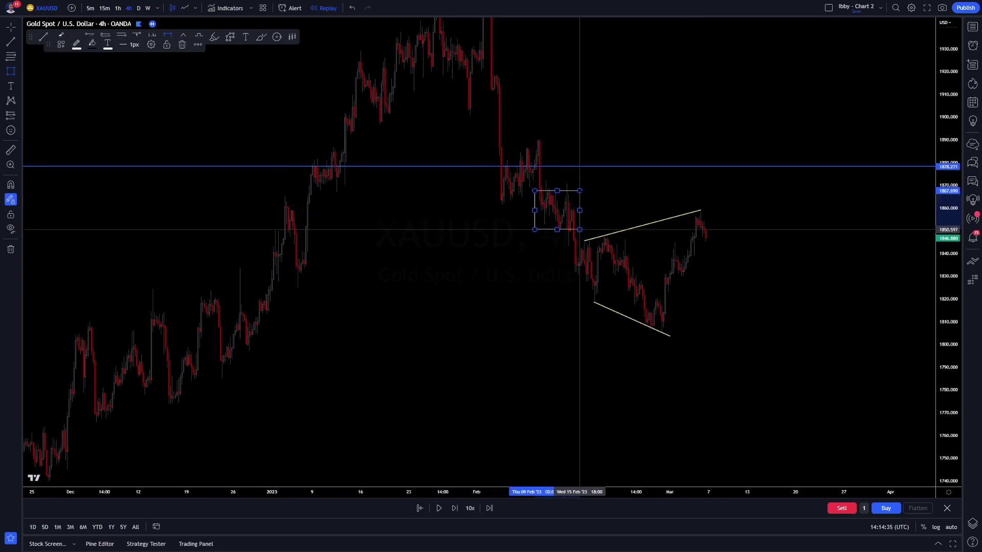
left_click(264, 38)
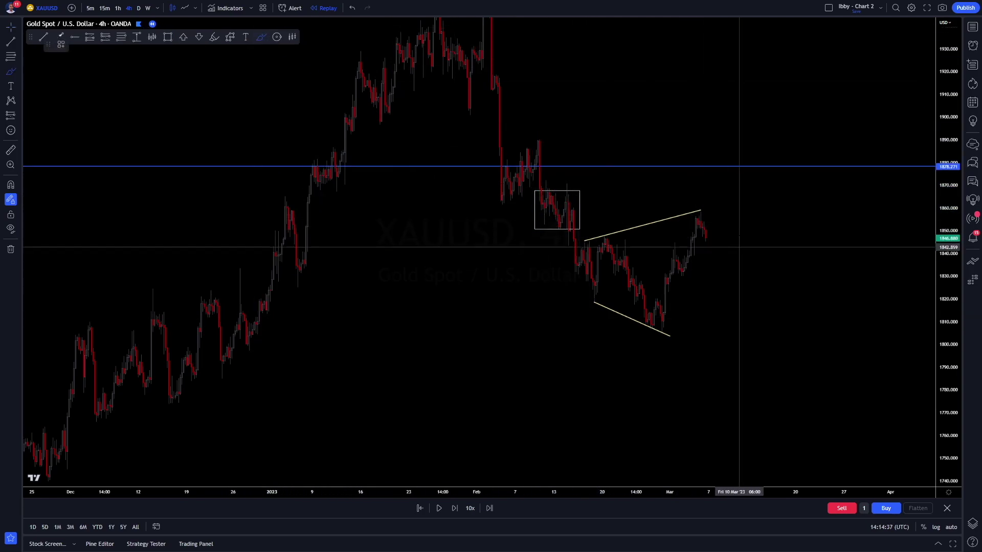
mouse_move(708, 238)
left_mouse_down()
mouse_move(710, 190)
mouse_move(725, 232)
mouse_move(741, 227)
mouse_move(771, 365)
mouse_move(777, 333)
left_mouse_up()
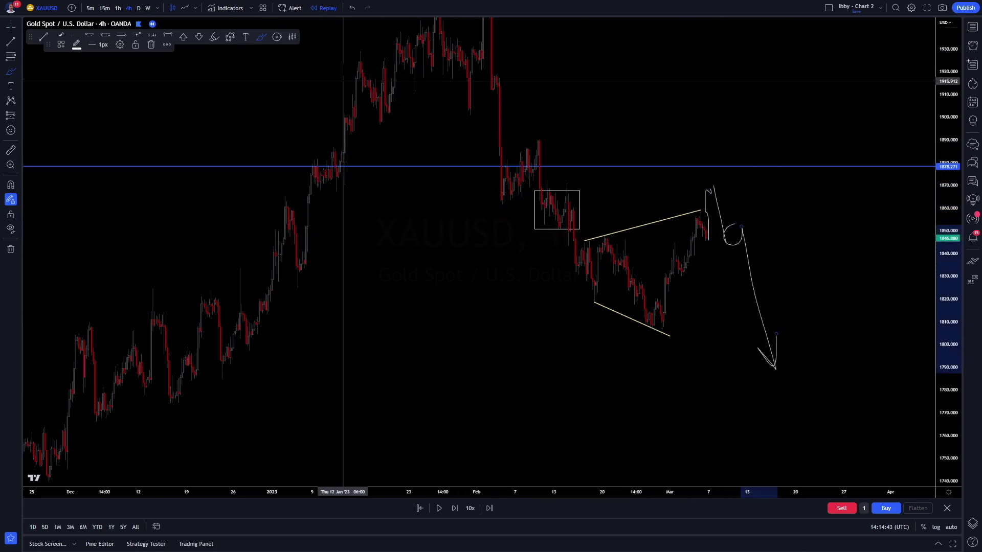
left_click(352, 8)
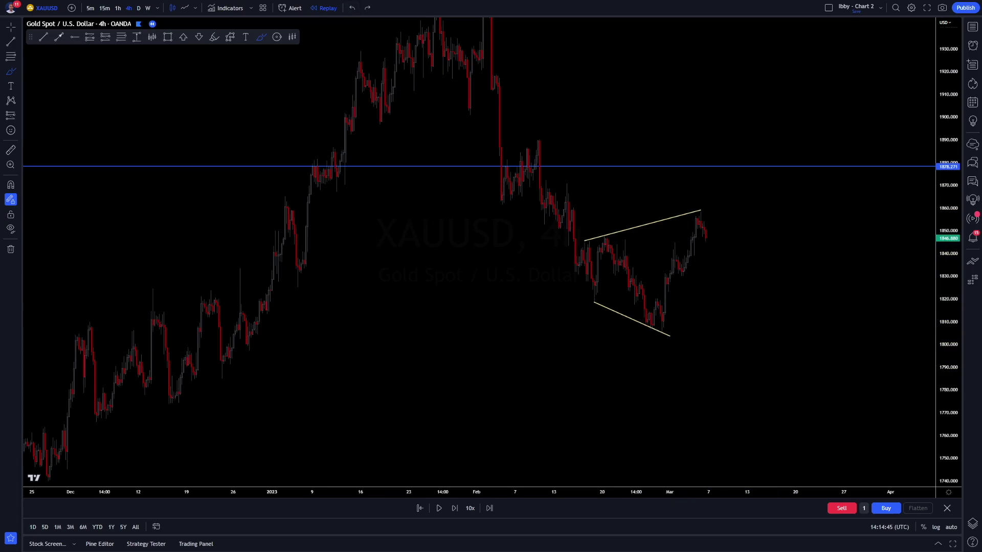
Switch to the 1-hour timeframe and realign the upper trend line from the 16 February high to about 1860 just past the 6 March high
left_click(117, 8)
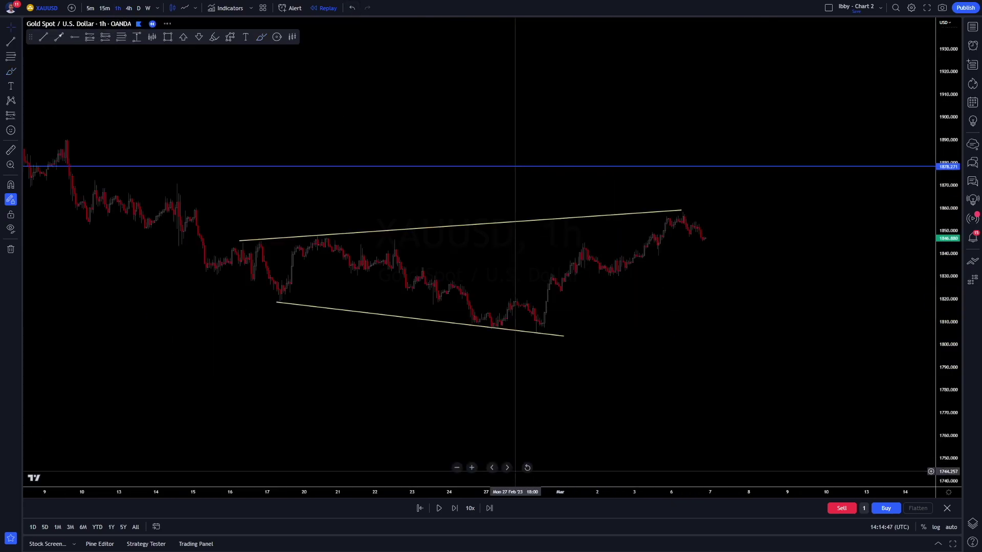
scroll(455, 461, "up", 5)
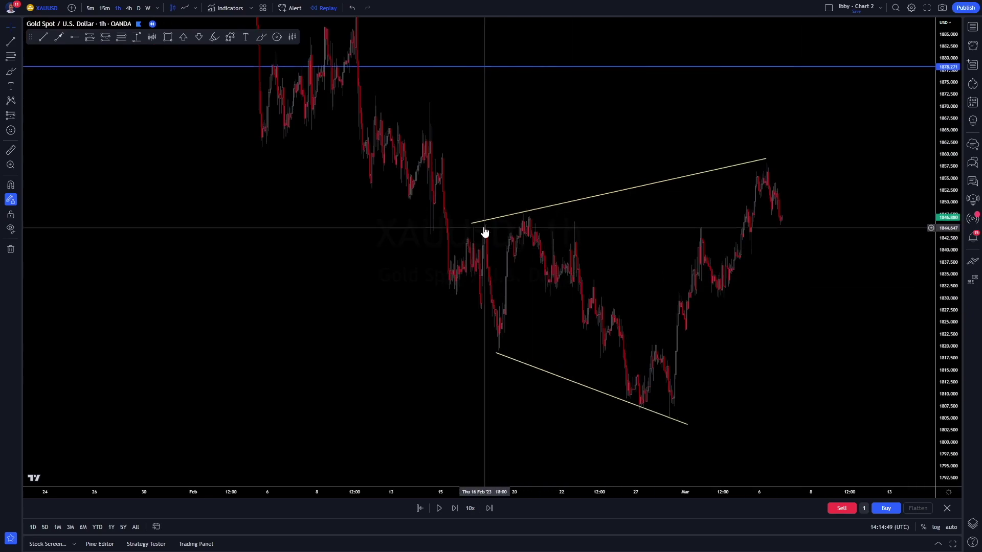
left_click_drag(471, 221, 484, 224)
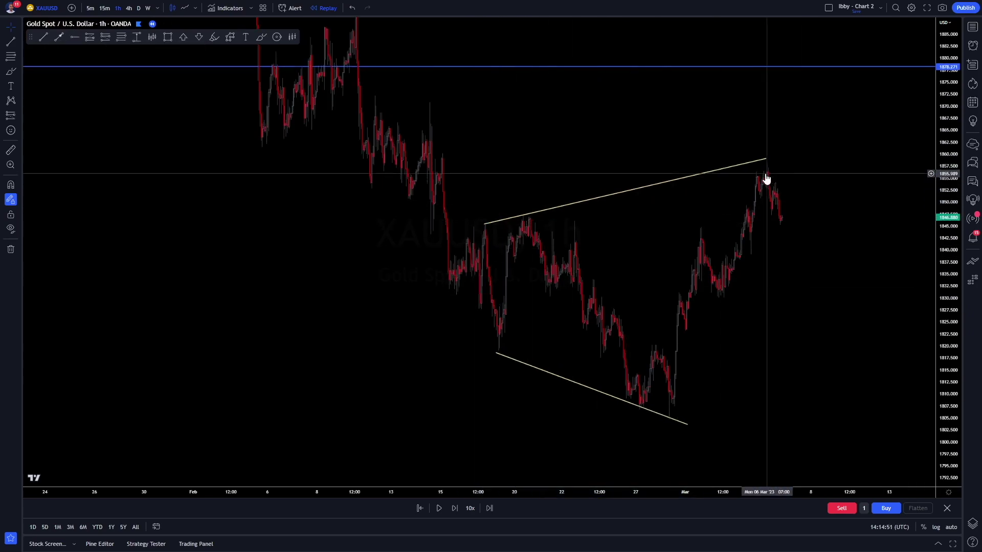
left_click_drag(766, 160, 774, 157)
left_click(827, 157)
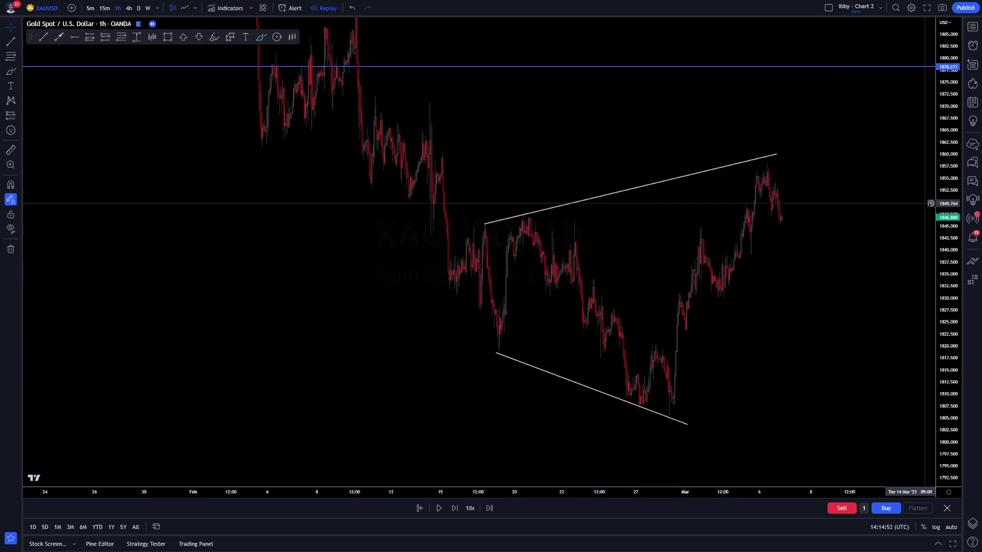
Lower the upper trend line's later end to about 1859 so it touches the 6 March swing high
left_click_drag(946, 205, 947, 225)
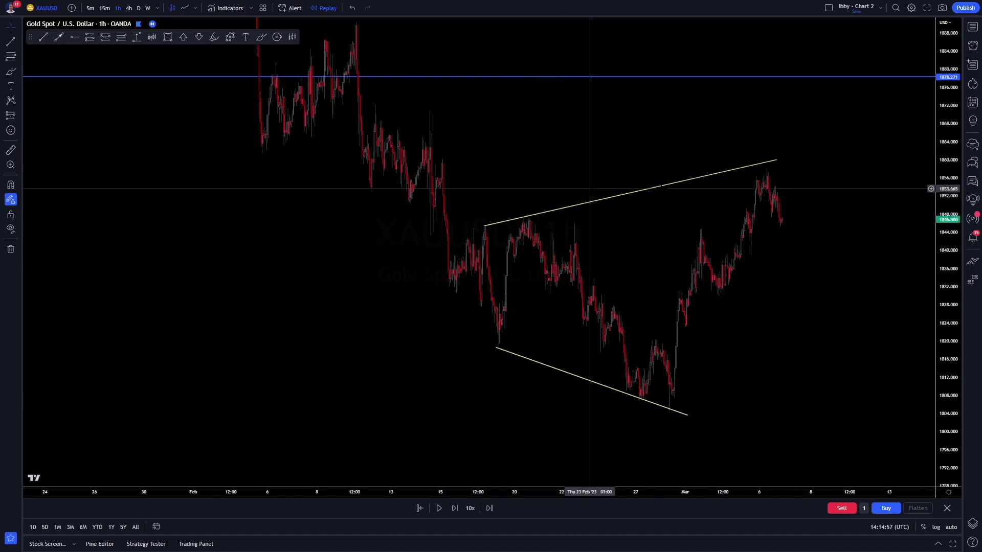
left_click(776, 162)
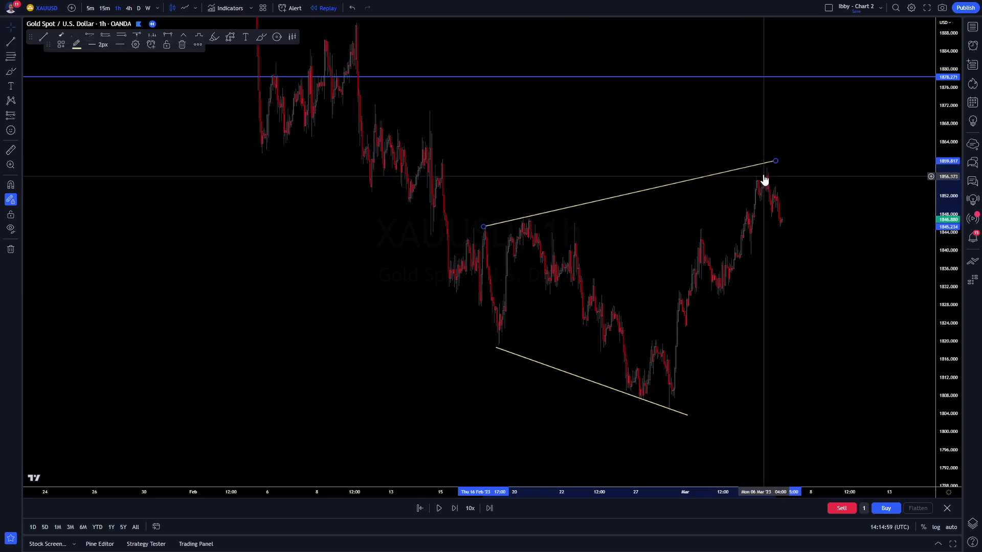
left_click_drag(775, 163, 776, 166)
left_click(764, 143)
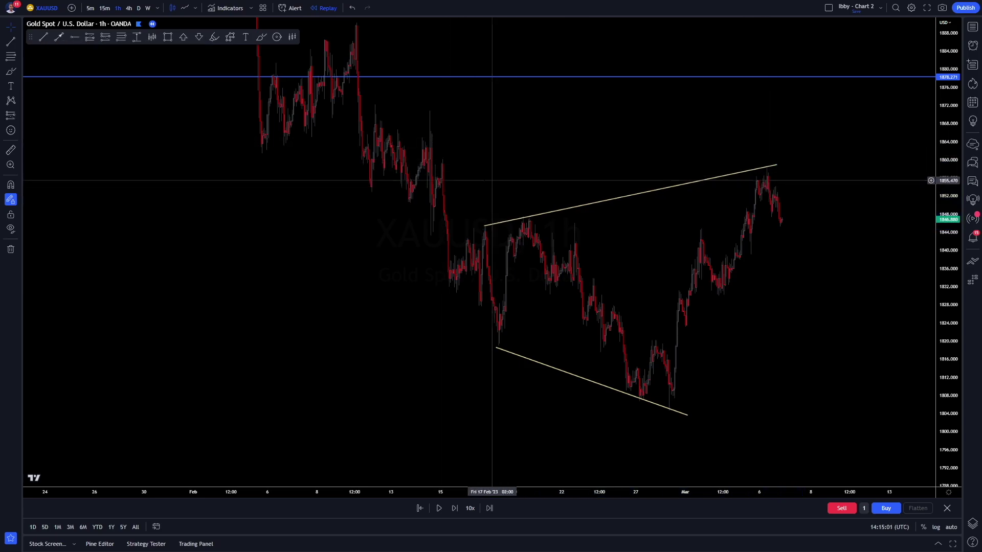
Sketch a spike above the upper trend line and a circle beside its end with the brush, and undo both
left_click_drag(685, 199, 671, 200)
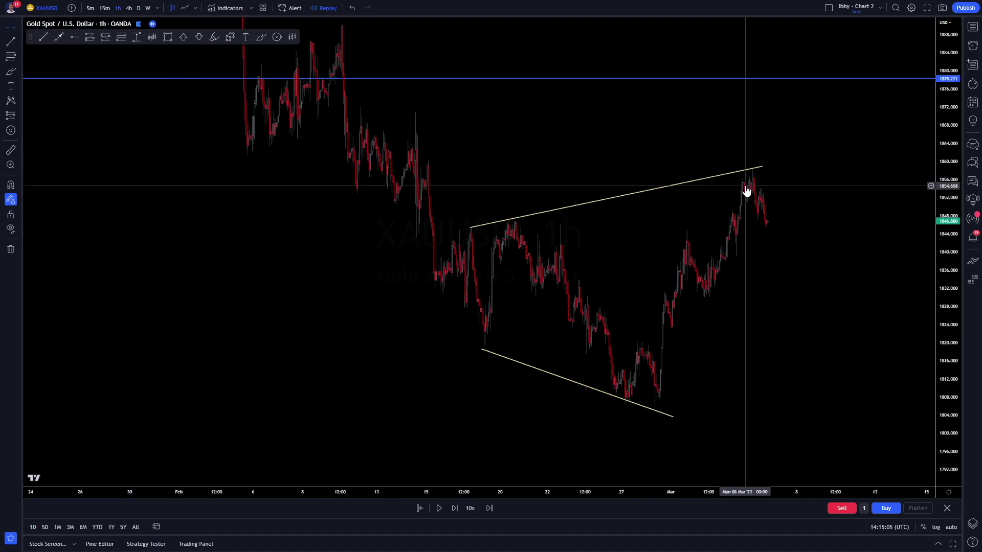
mouse_move(755, 178)
left_mouse_down()
mouse_move(757, 134)
mouse_move(772, 192)
mouse_move(776, 169)
left_mouse_up()
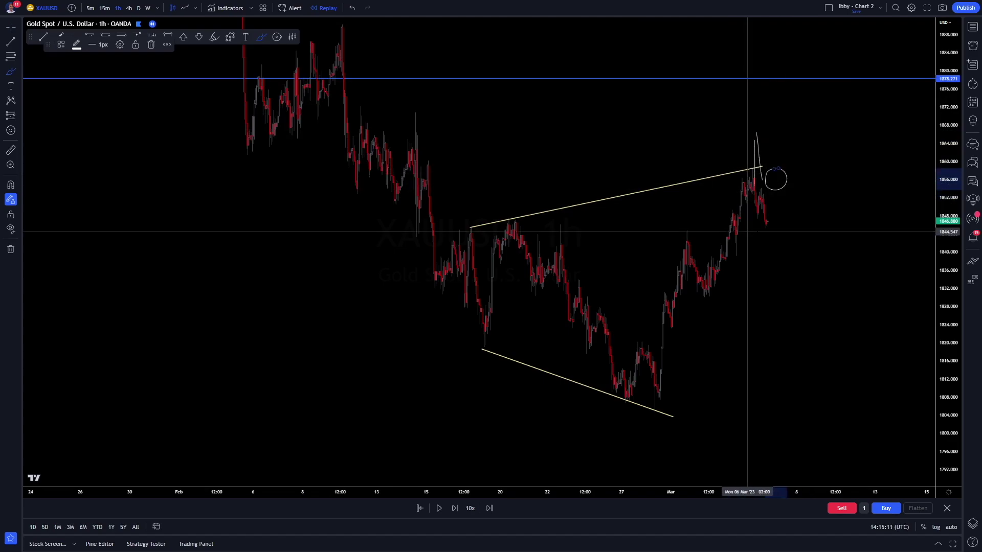
key("ctrl+z")
key("ctrl+z")
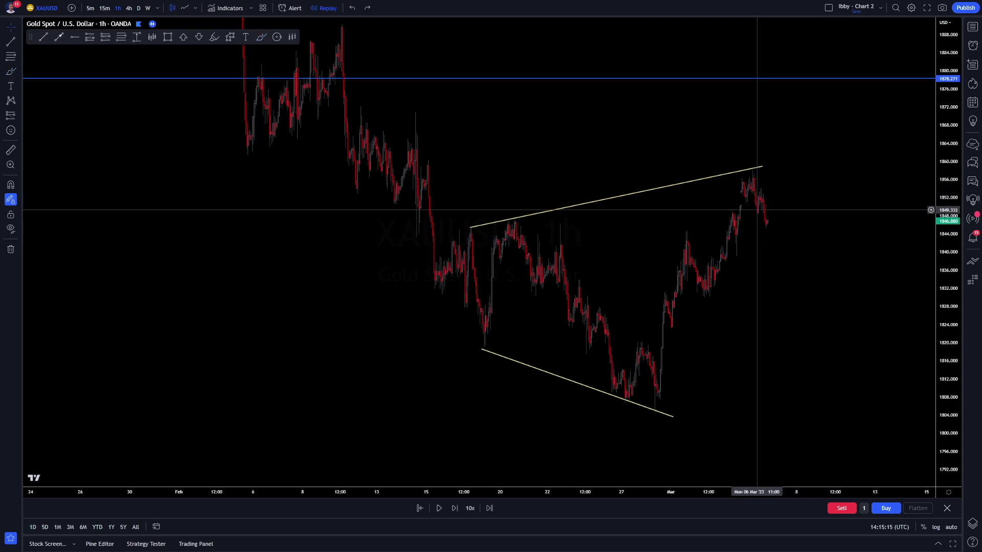
Switch the chart to the 15-minute timeframe
left_click(104, 8)
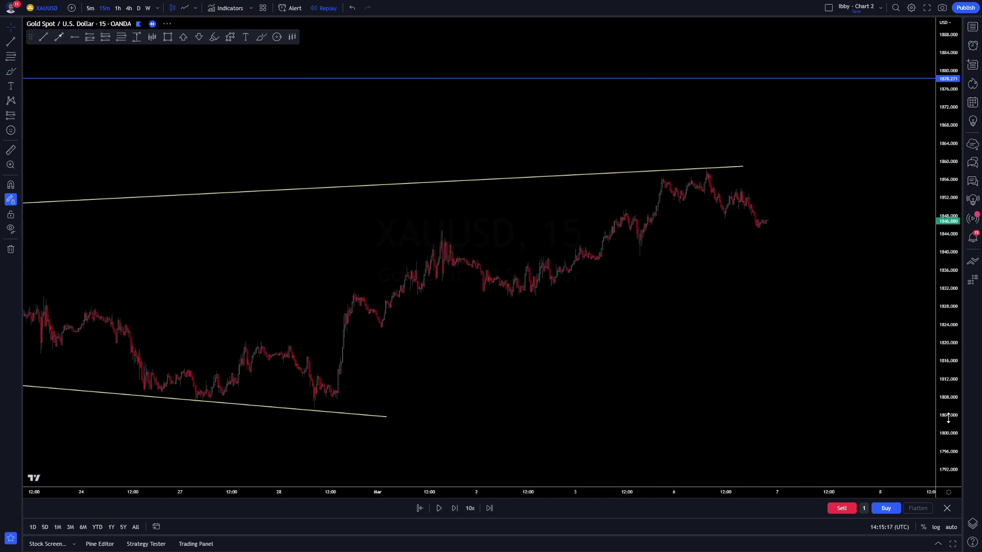
Sketch a brush stroke along the latest drop on the 15-minute chart and undo it
left_click(261, 37)
left_click_drag(585, 182, 584, 219)
key("ctrl+z")
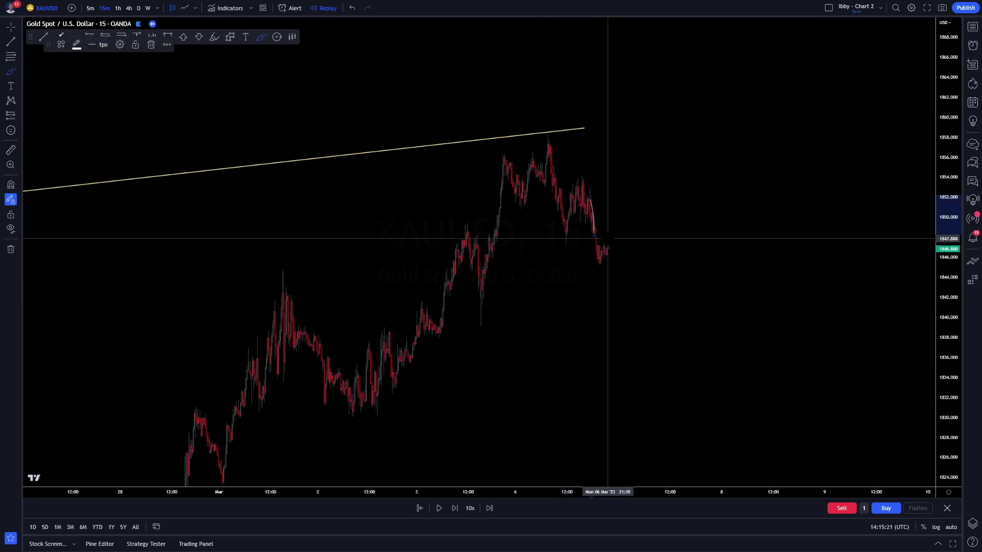
key("Escape")
Advance the replay by one bar and unhide the short position on the 15-minute chart
left_click(455, 508)
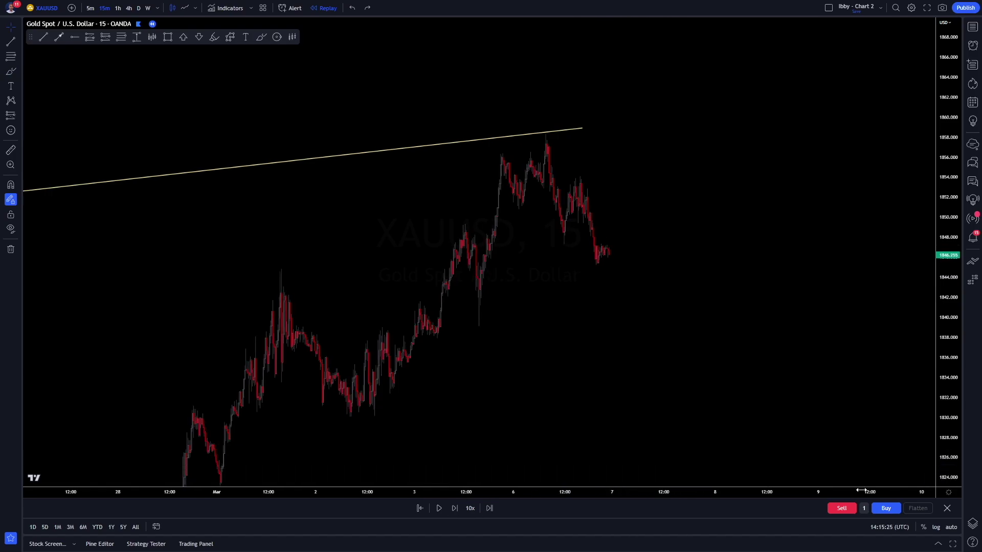
right_click(642, 214)
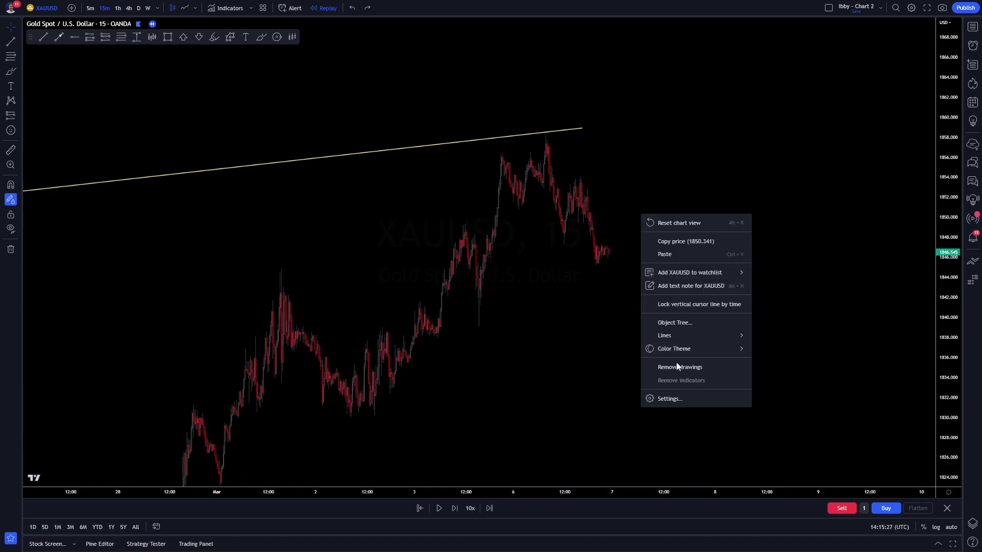
left_click(677, 322)
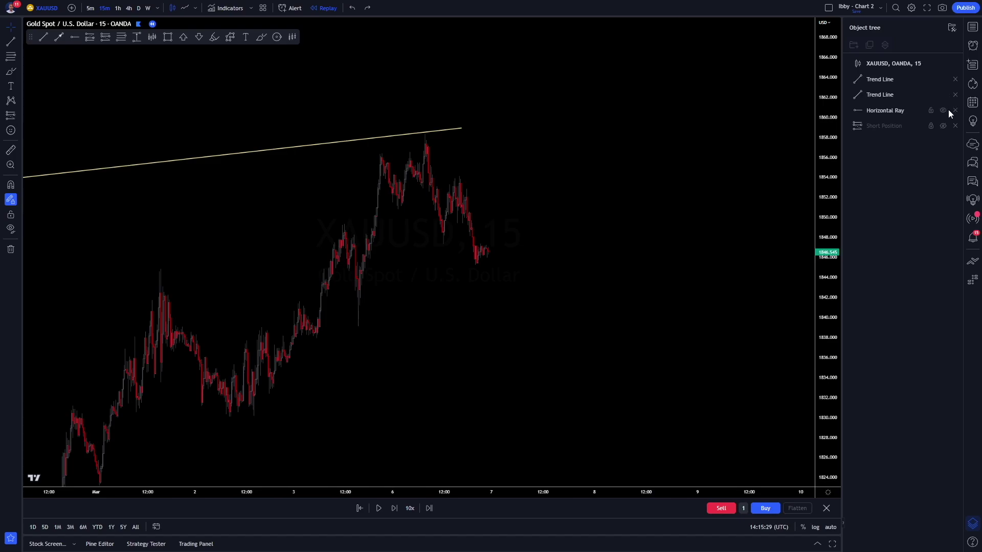
left_click(943, 126)
left_click(973, 524)
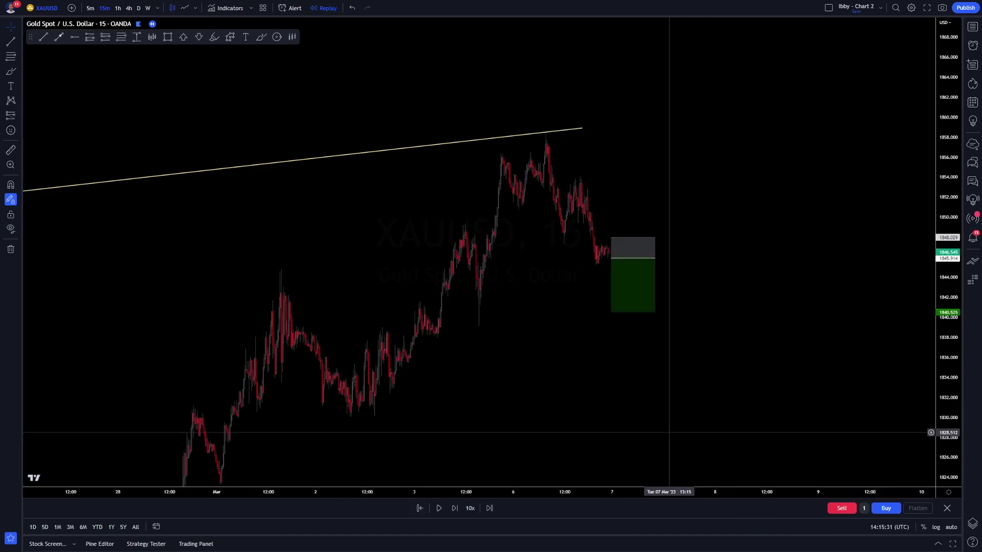
Play the bar replay forward past the short position through the 7 March price action
left_click(439, 509)
left_click(440, 510)
left_click(440, 510)
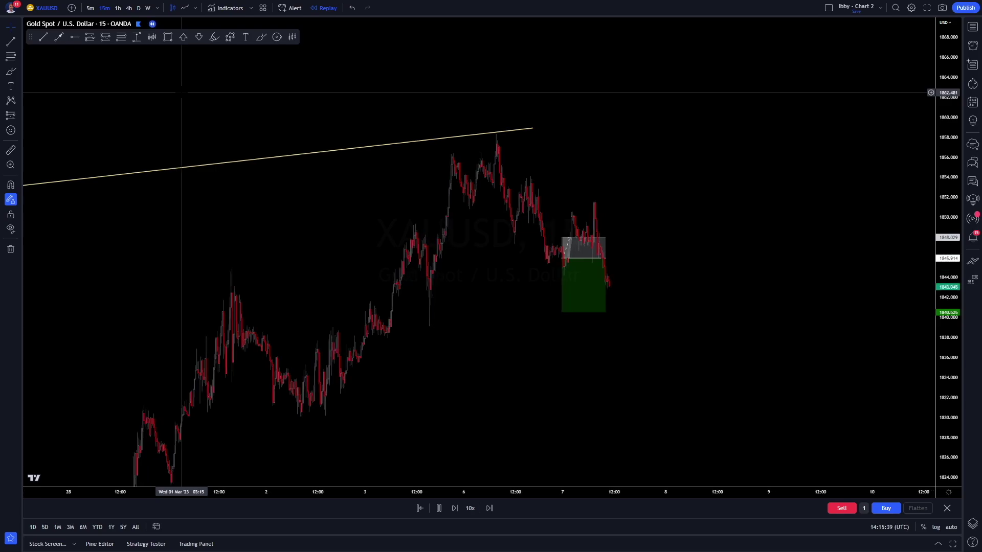
Switch the chart to the 1-hour timeframe and take the short position drawing off the chart
left_click(118, 7)
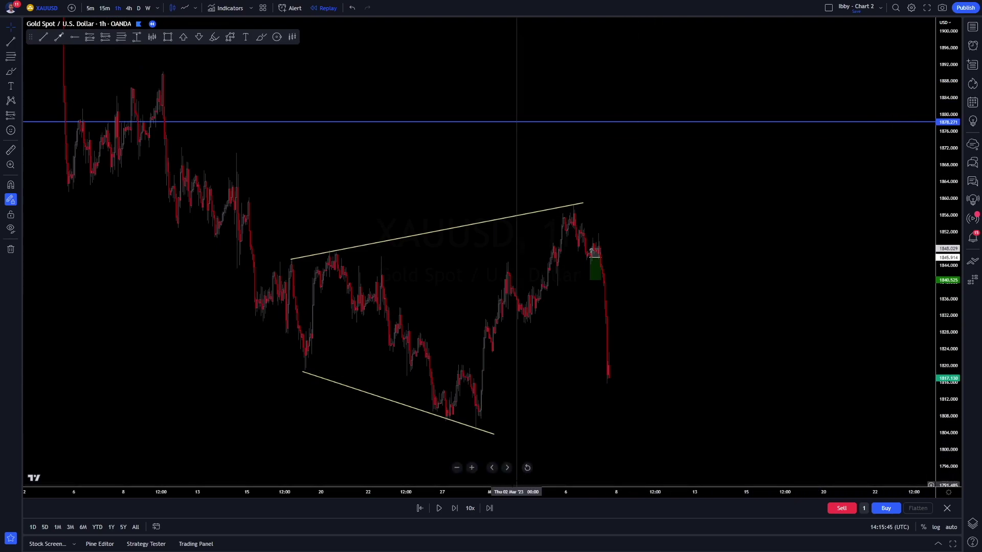
left_click(471, 467)
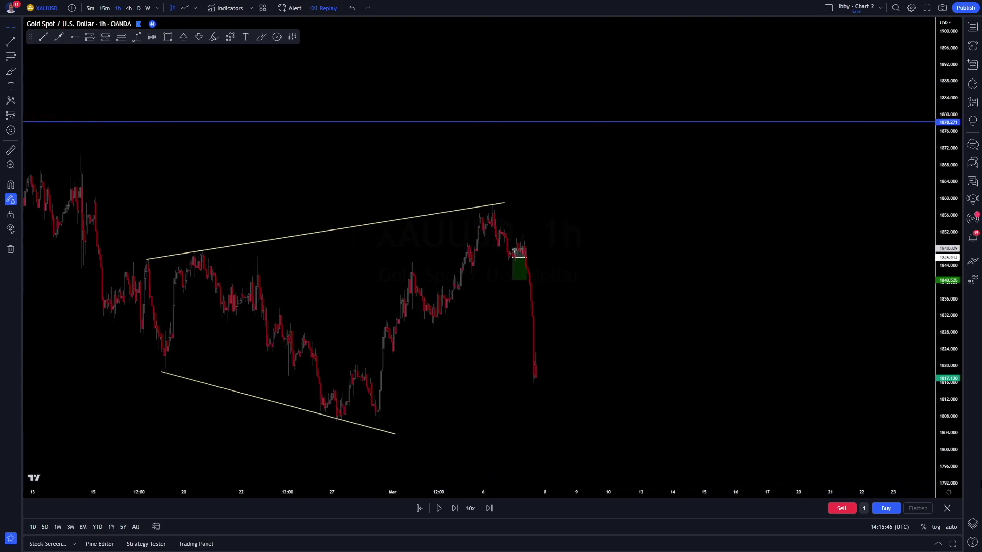
right_click(522, 280)
left_click(551, 388)
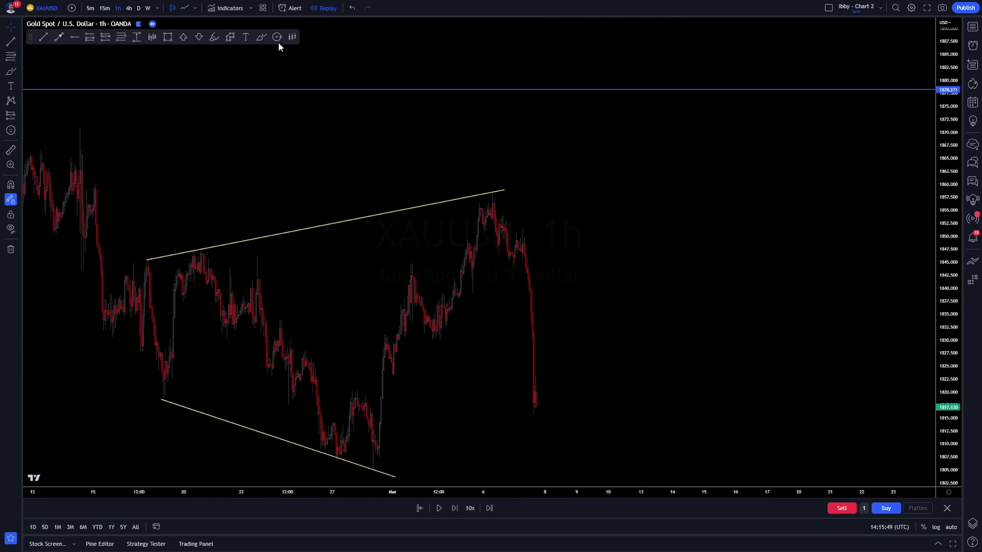
Sketch a short horizontal level, the pullback to it and the following drop with the brush, and undo the strokes
mouse_move(506, 252)
left_mouse_down()
mouse_move(525, 230)
mouse_move(541, 231)
mouse_move(549, 397)
mouse_move(526, 381)
left_mouse_up()
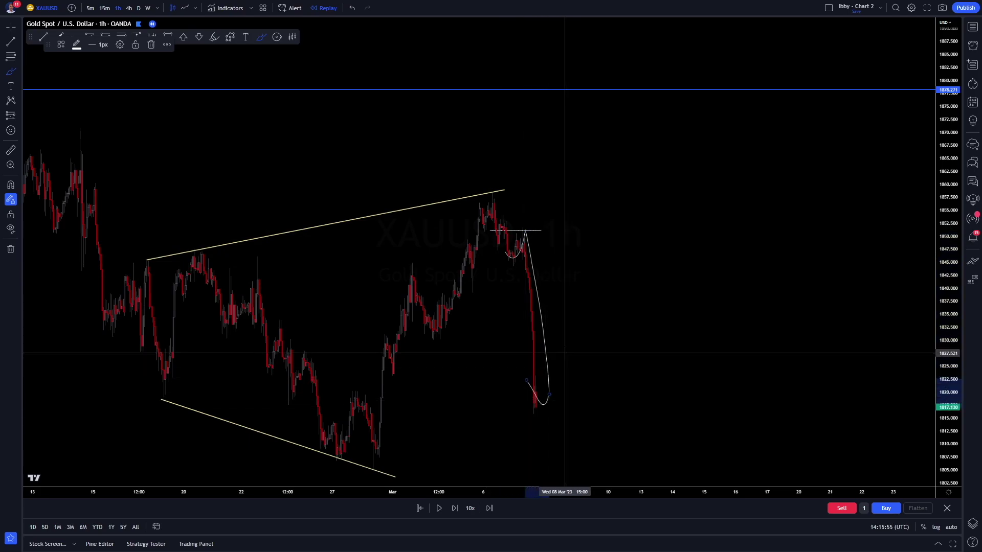
key("ctrl+z")
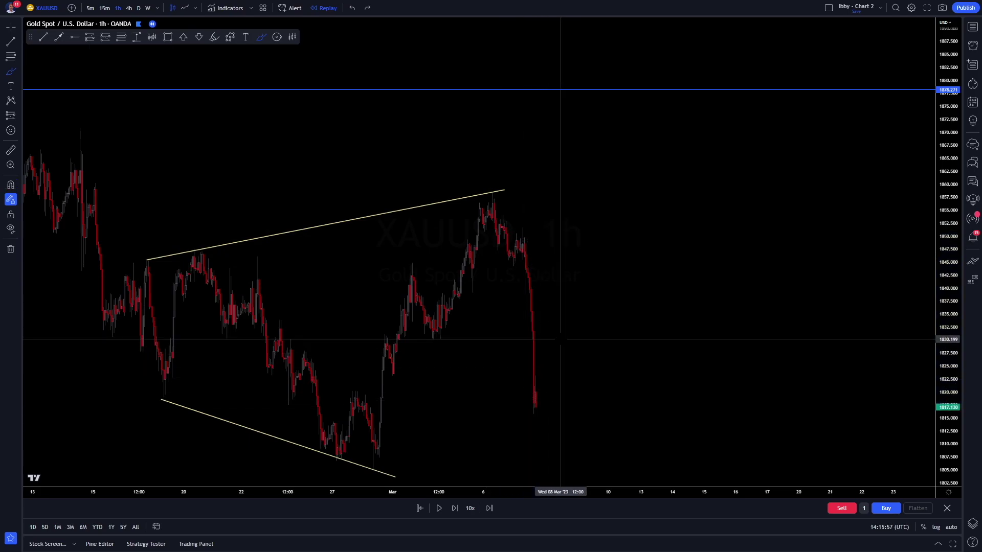
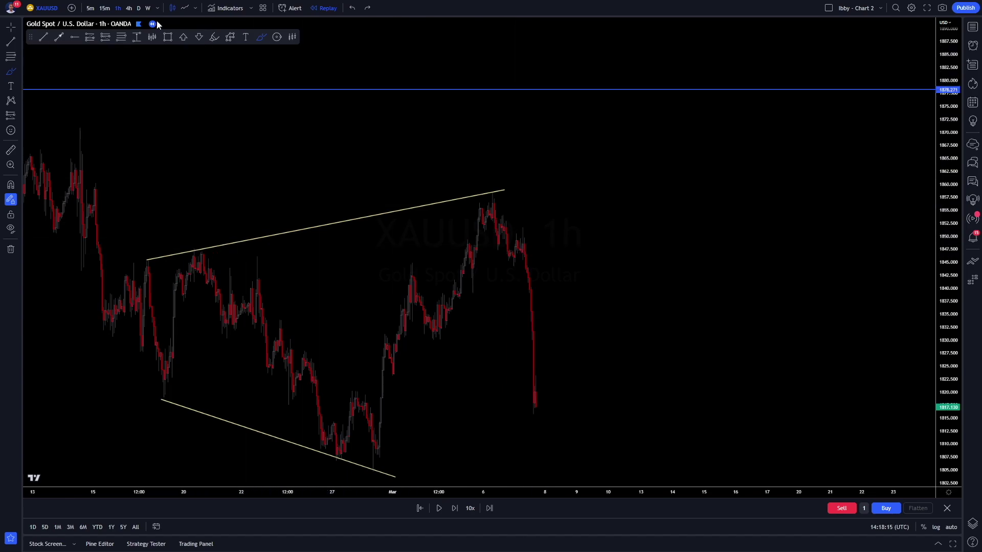
Examine the peak and drop of 6–7 March on the 15-minute XAUUSD chart, and return to the 1-hour timeframe
left_click(104, 8)
left_click_drag(945, 330, 944, 48)
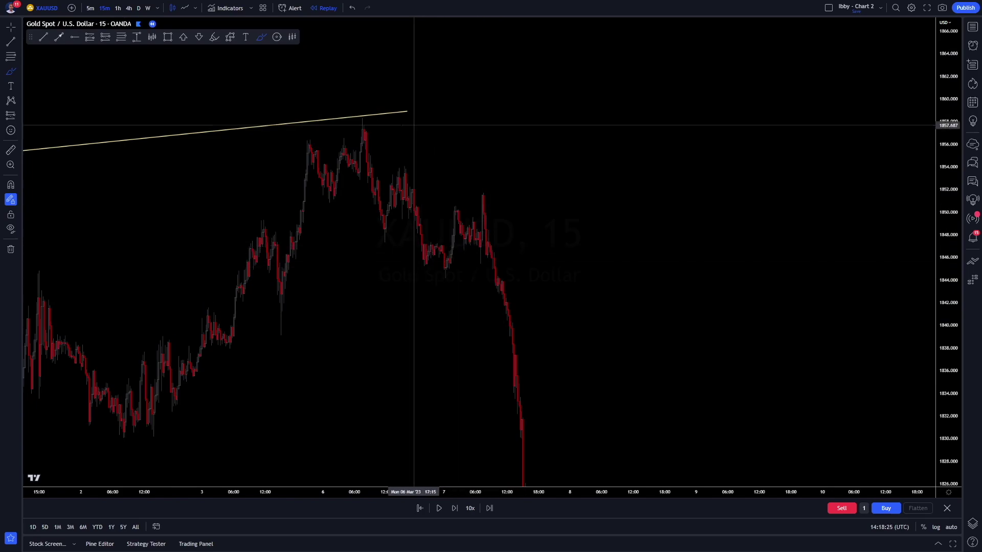
left_click(117, 7)
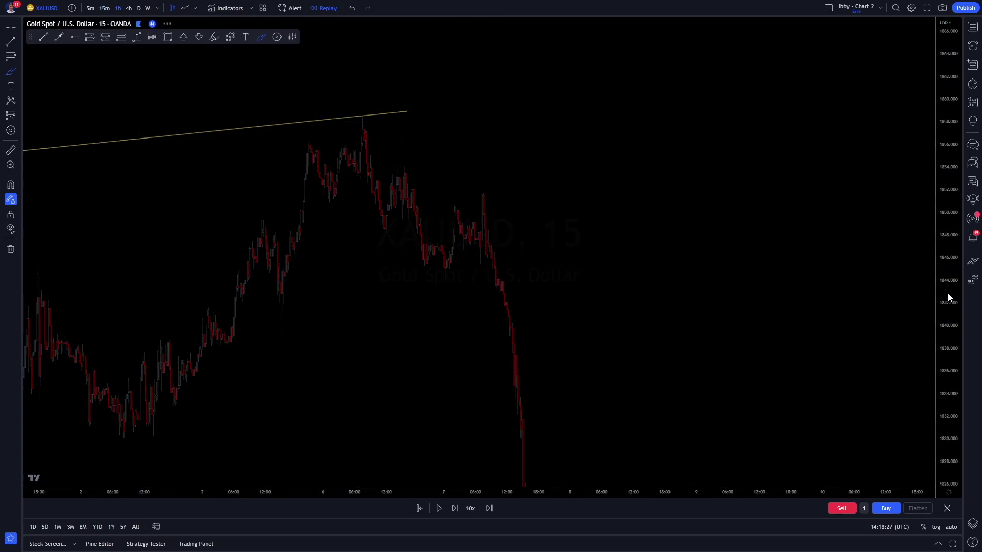
left_click(168, 36)
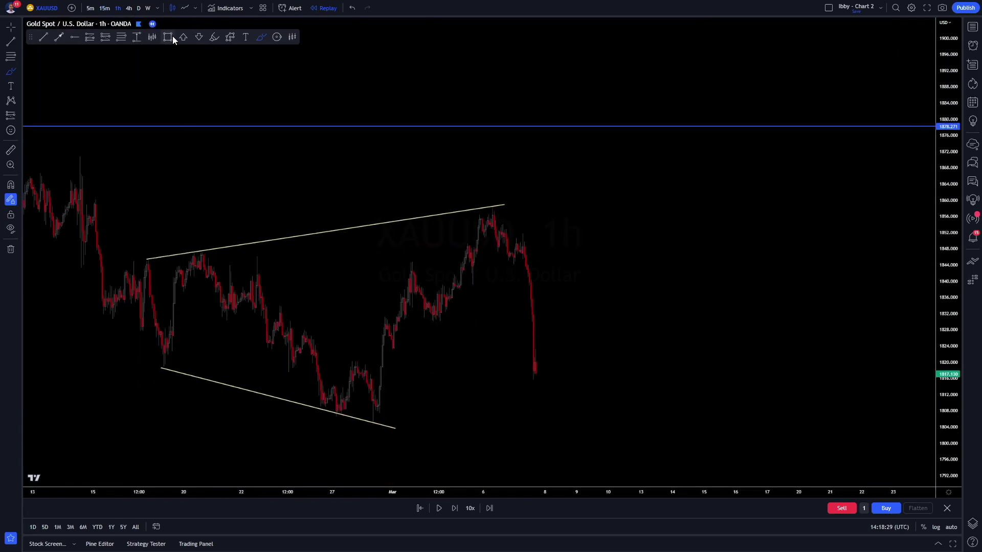
left_click(483, 203)
key("Escape")
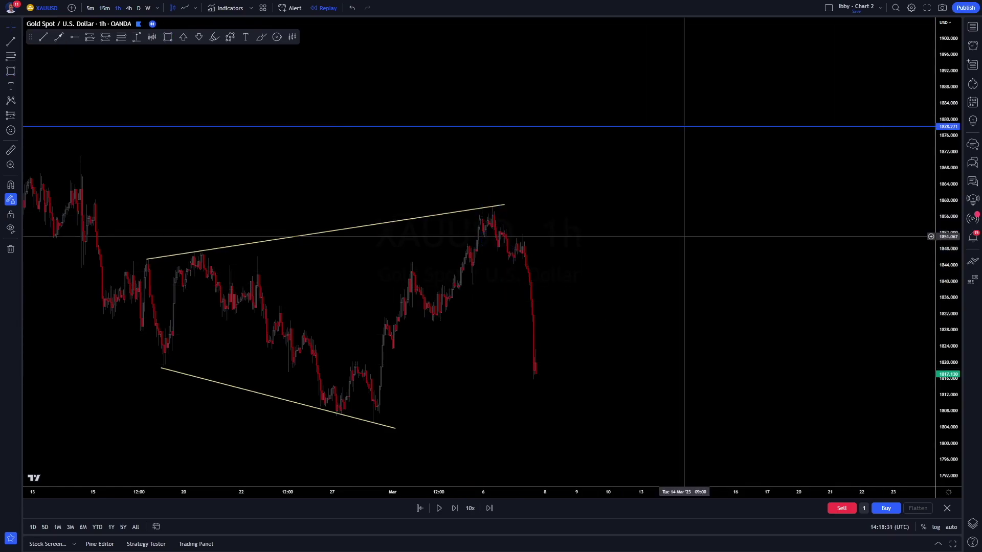
Load the EURUSD chart from the watchlist and hide the watchlist
left_click(973, 34)
left_click(869, 72)
left_click(972, 27)
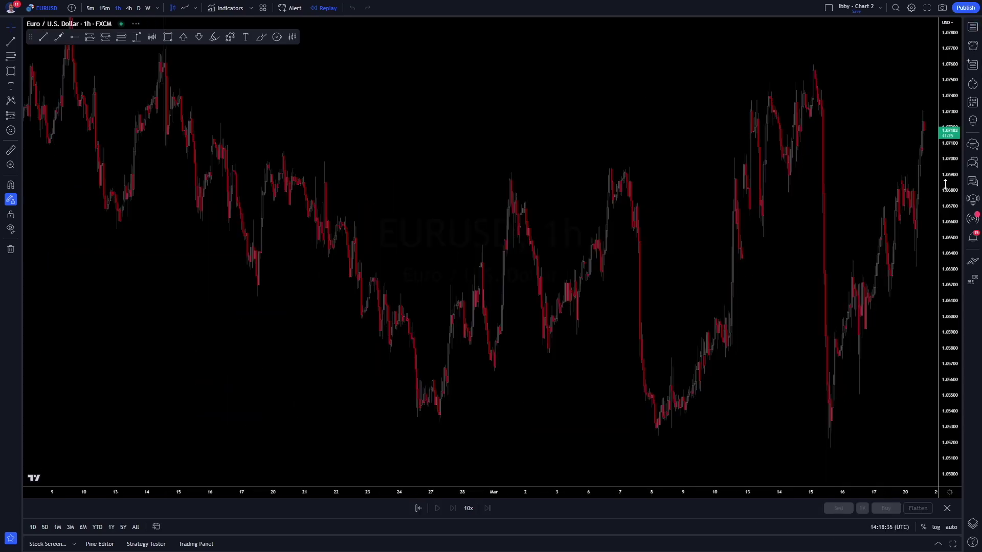
Set the EURUSD bar replay starting point to 7 March 2023, 15:00, on the 1-hour chart
left_click_drag(946, 184, 945, 271)
left_click_drag(827, 298, 559, 304)
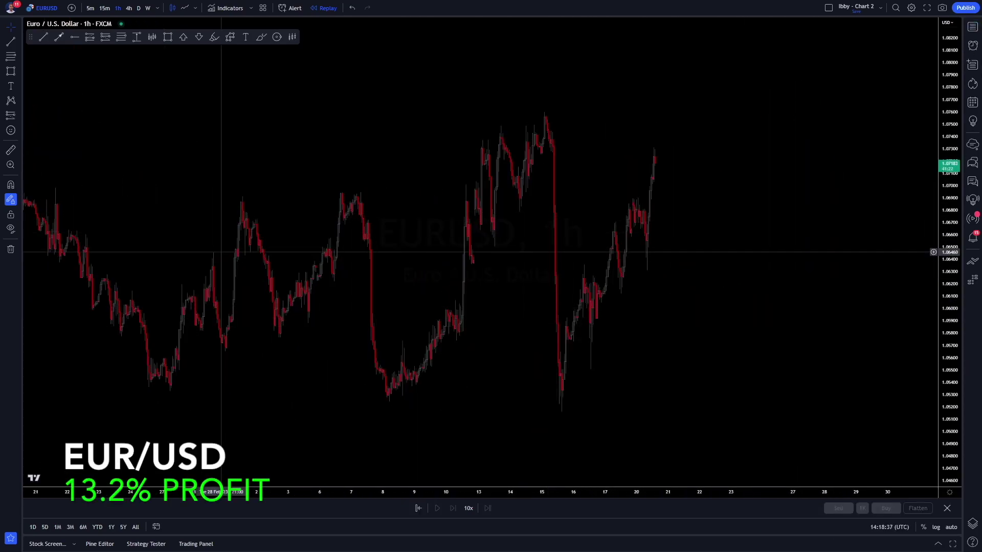
left_click_drag(947, 289, 946, 342)
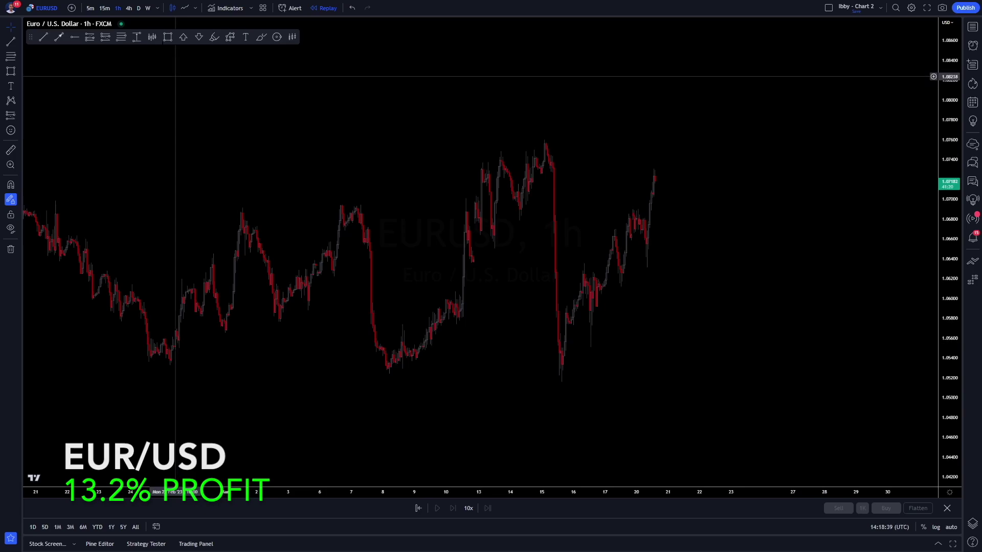
left_click(418, 508)
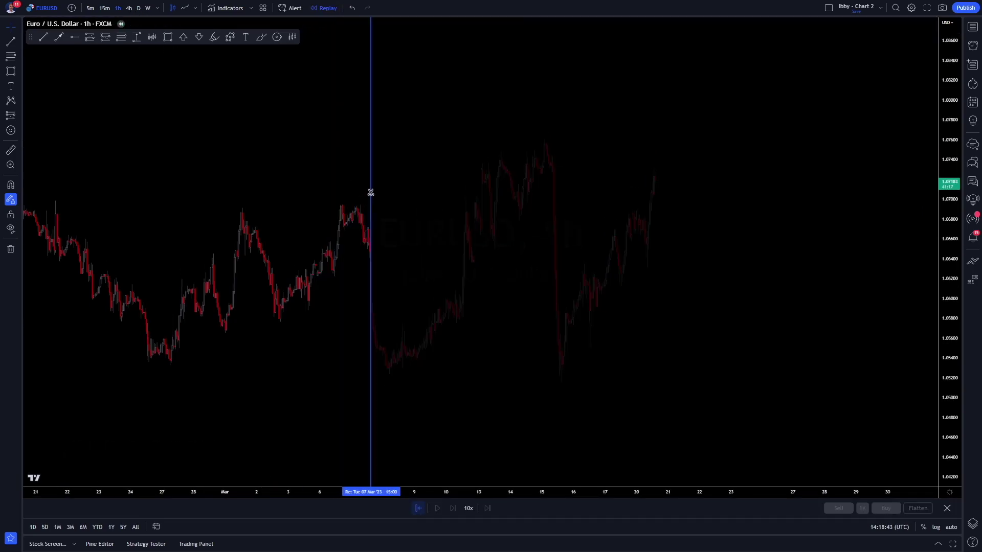
left_click(370, 192)
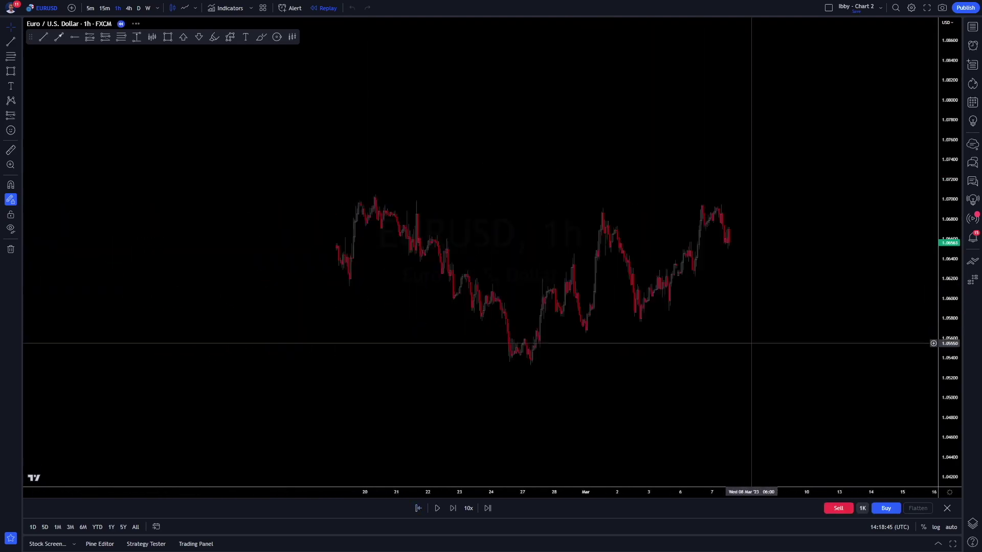
Mark the early January 2023 low on the daily EURUSD chart with a horizontal ray at about 1.04805
left_click(138, 7)
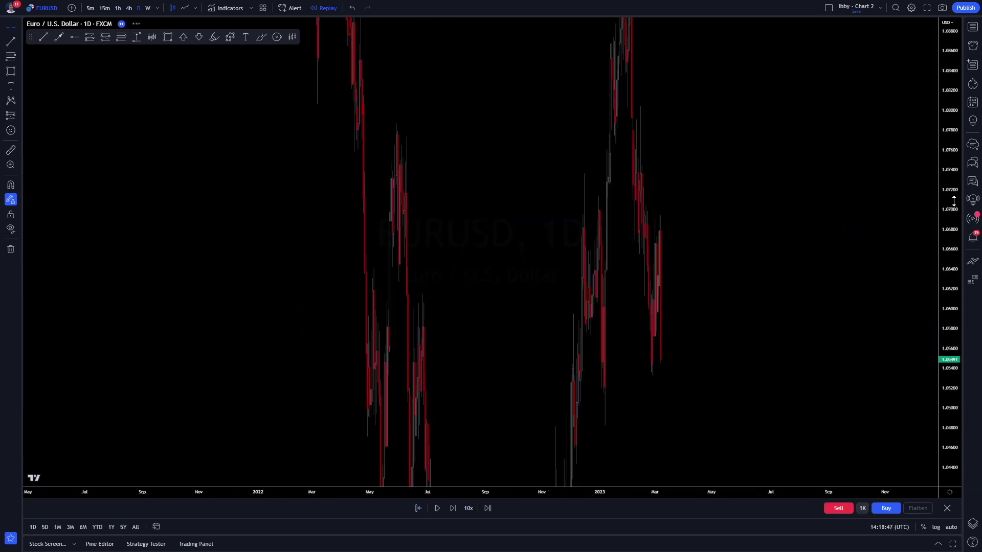
left_click(526, 467)
left_click(471, 467)
left_click_drag(951, 329, 950, 149)
left_click_drag(778, 264, 508, 416)
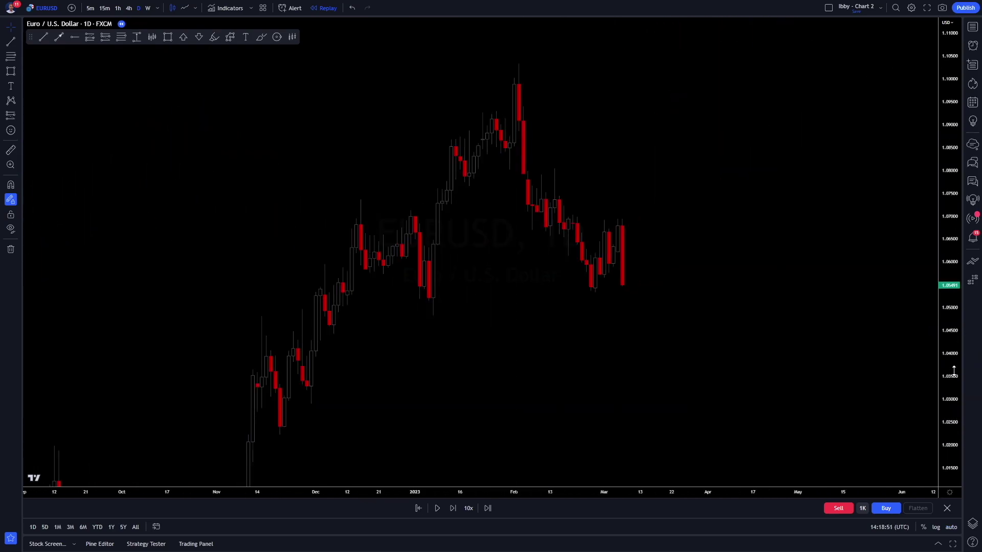
left_click_drag(953, 370, 953, 417)
left_click(75, 37)
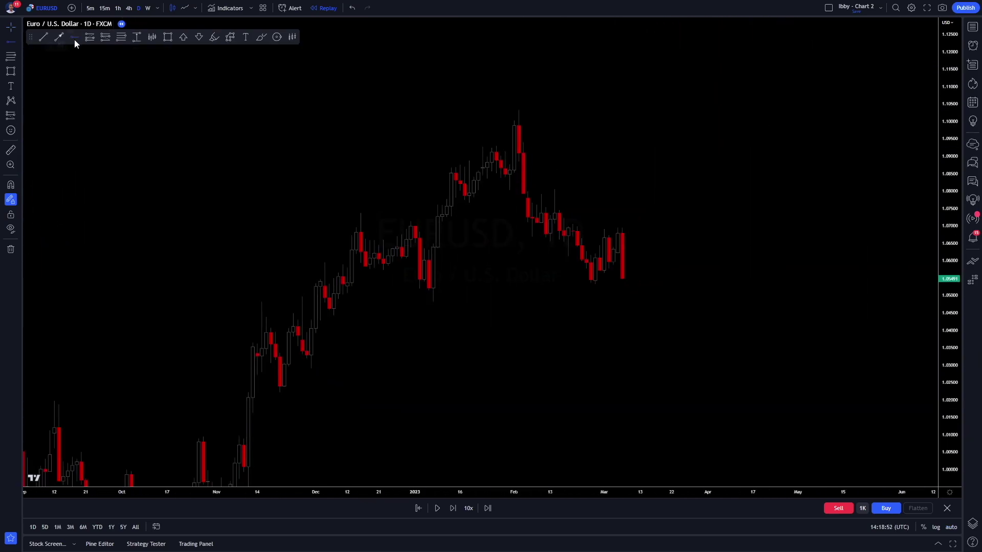
left_click(433, 302)
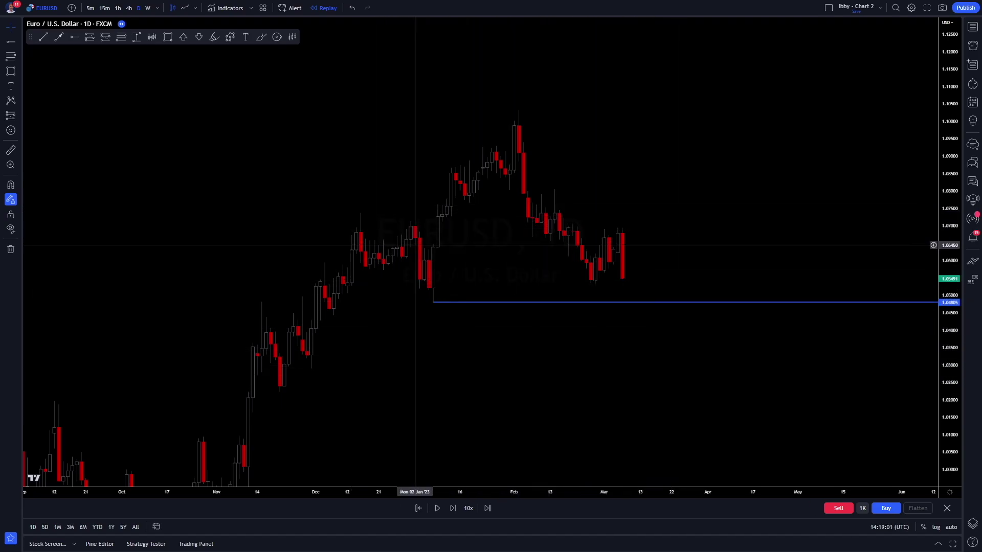
Sketch the descending channel around the December–January consolidation with two brush strokes, and undo both
left_click(458, 467)
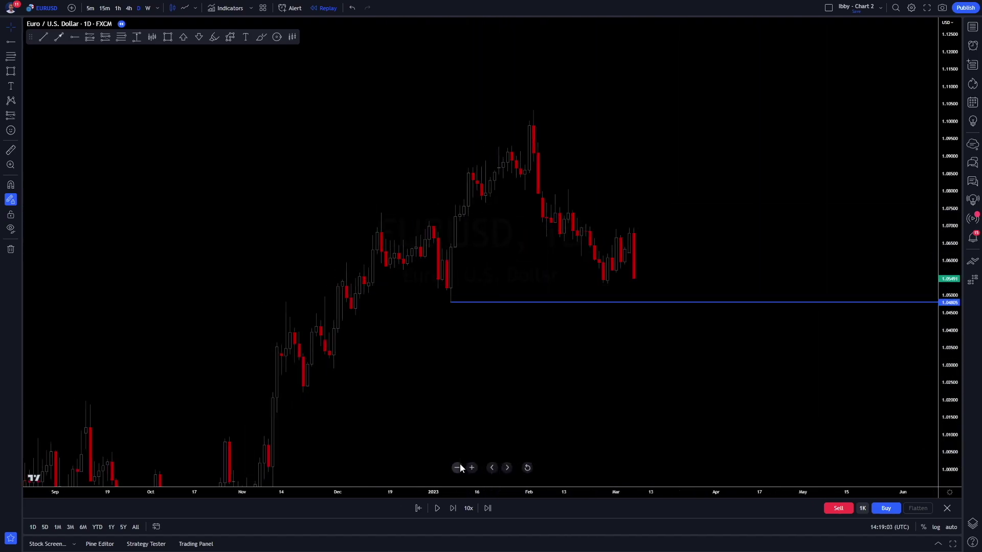
left_click_drag(944, 459, 943, 466)
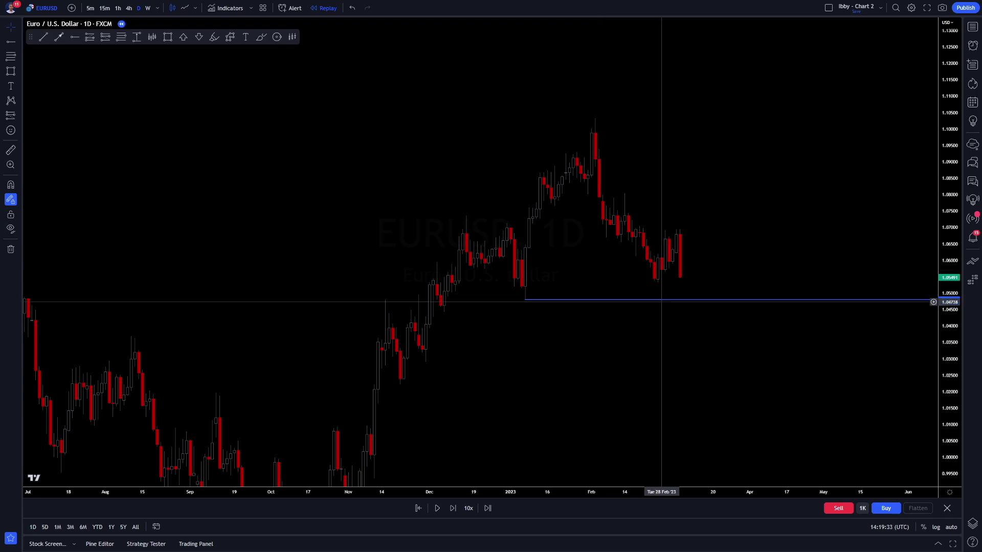
left_click_drag(627, 475, 555, 481)
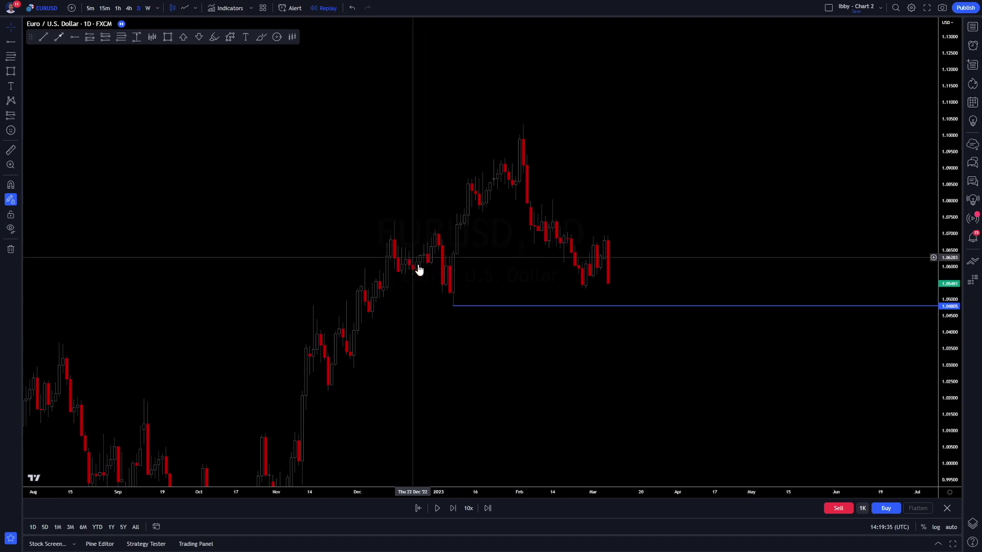
left_click(261, 37)
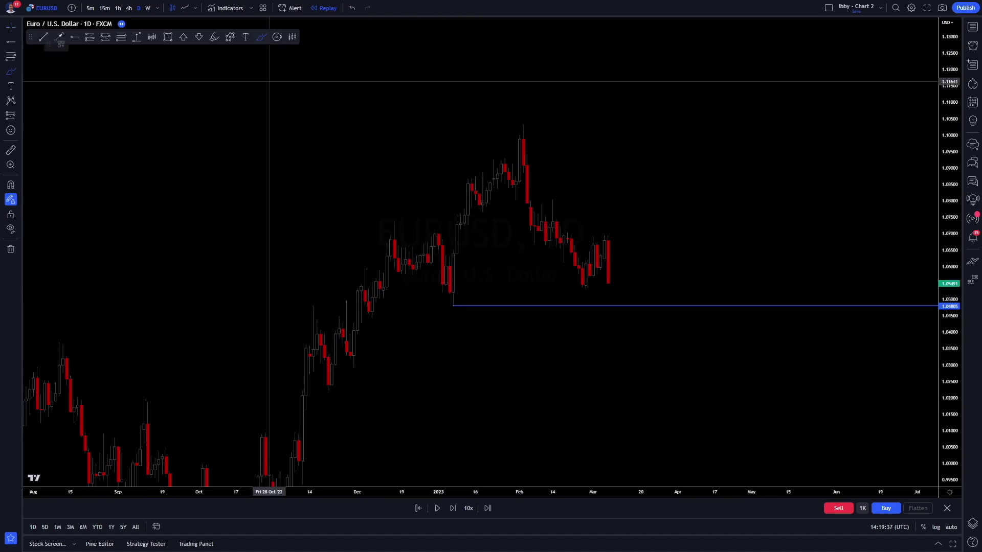
left_click_drag(392, 222, 450, 234)
left_click_drag(392, 278, 482, 296)
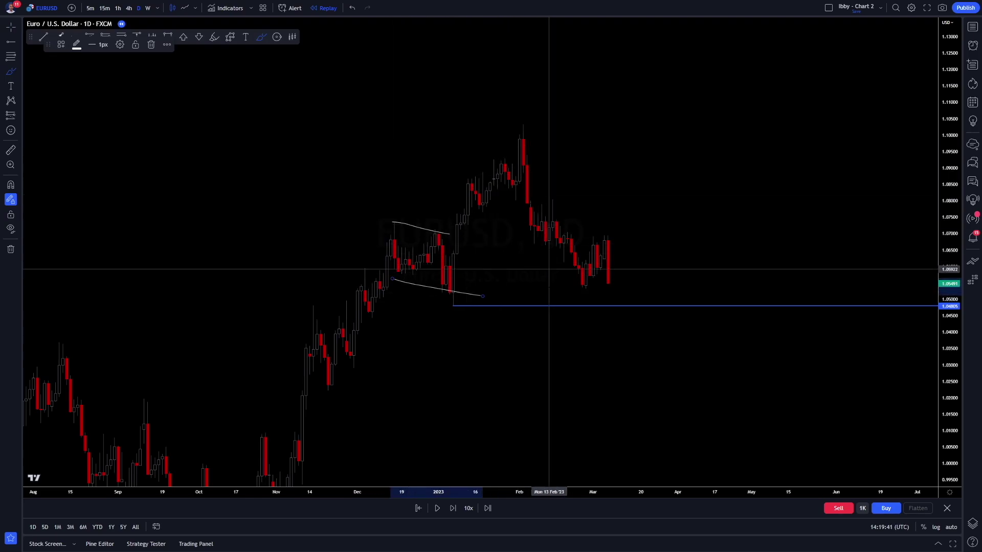
left_click(351, 10)
left_click(351, 10)
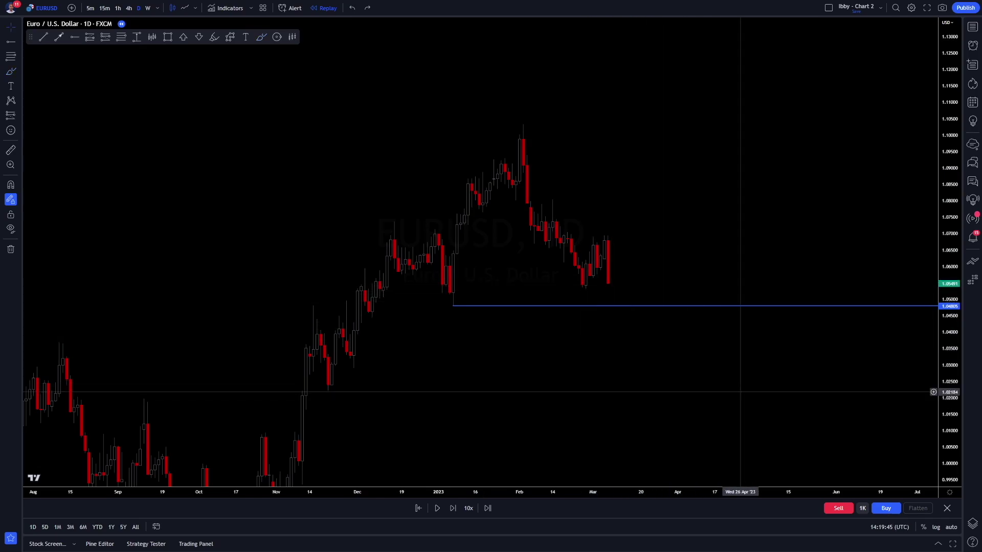
Switch to the 4-hour timeframe and examine the February decline above the marked low
left_click(128, 8)
scroll(456, 476, "up", 5)
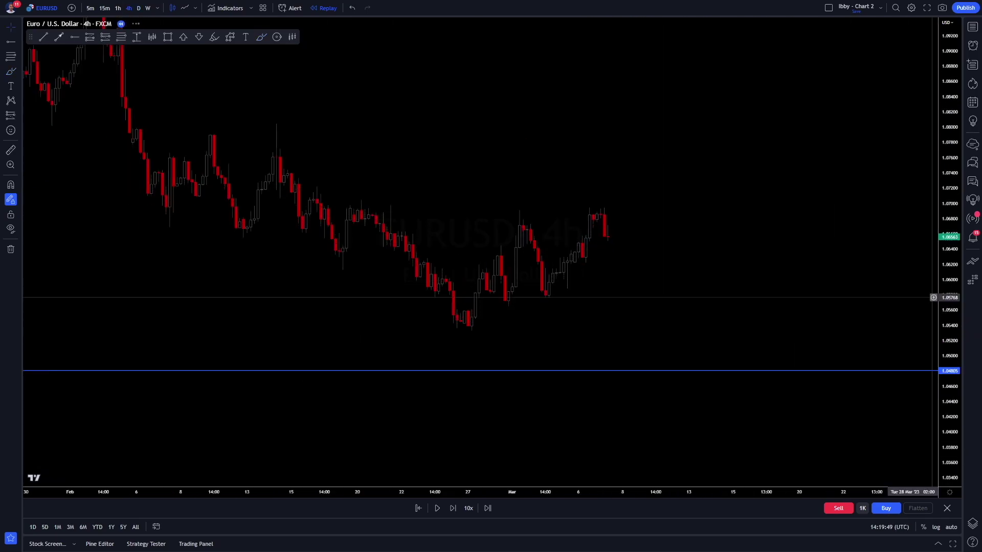
left_click(457, 467)
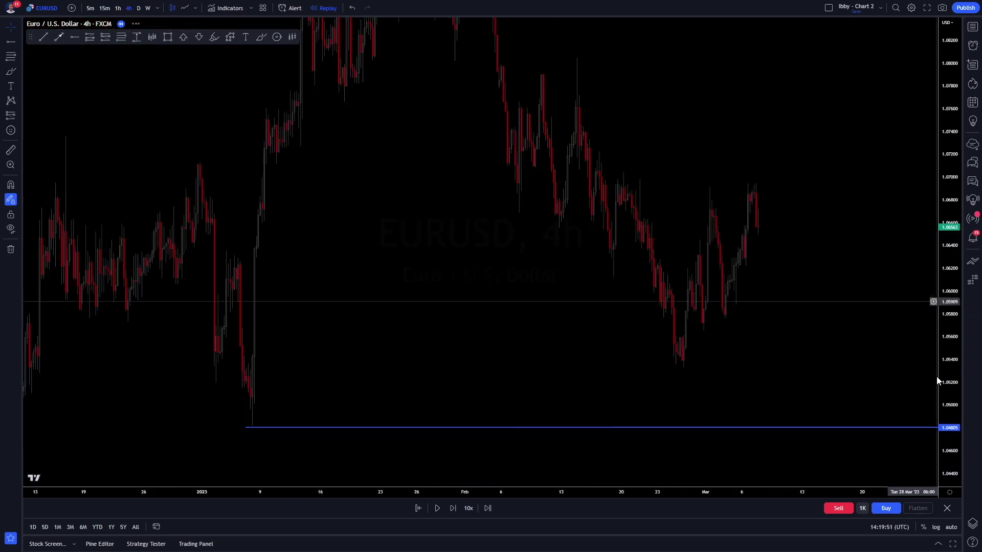
left_click_drag(950, 344, 950, 426)
left_click_drag(757, 305, 625, 299)
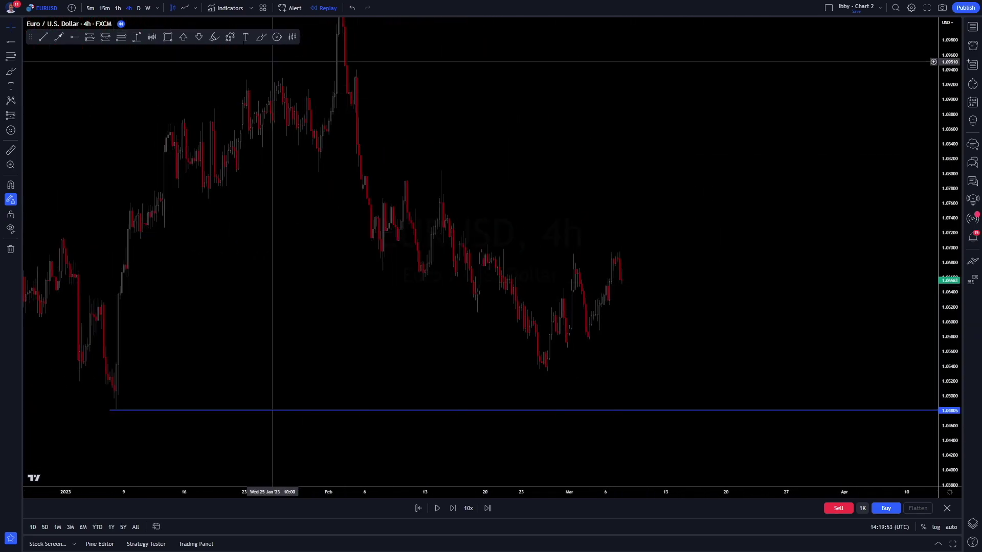
left_click(168, 38)
left_click(372, 144)
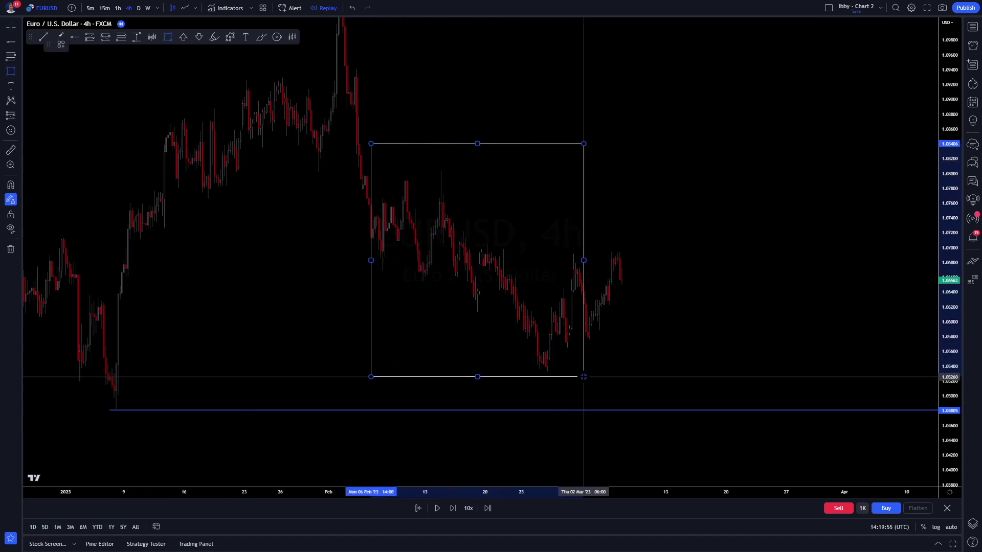
key("Escape")
left_click(261, 37)
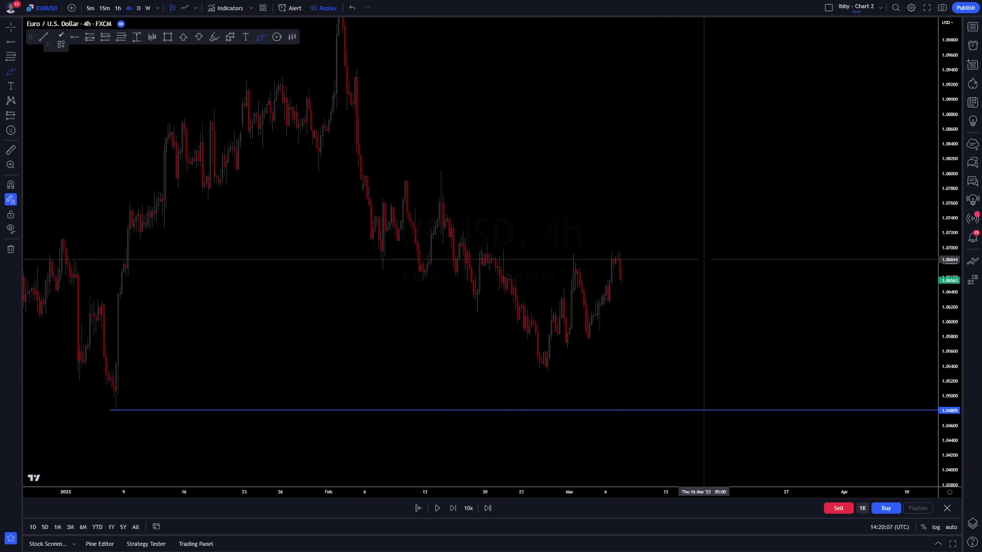
Switch the EURUSD chart to the 1-hour timeframe, showing the decline from February into March
left_click(117, 7)
left_click(458, 468)
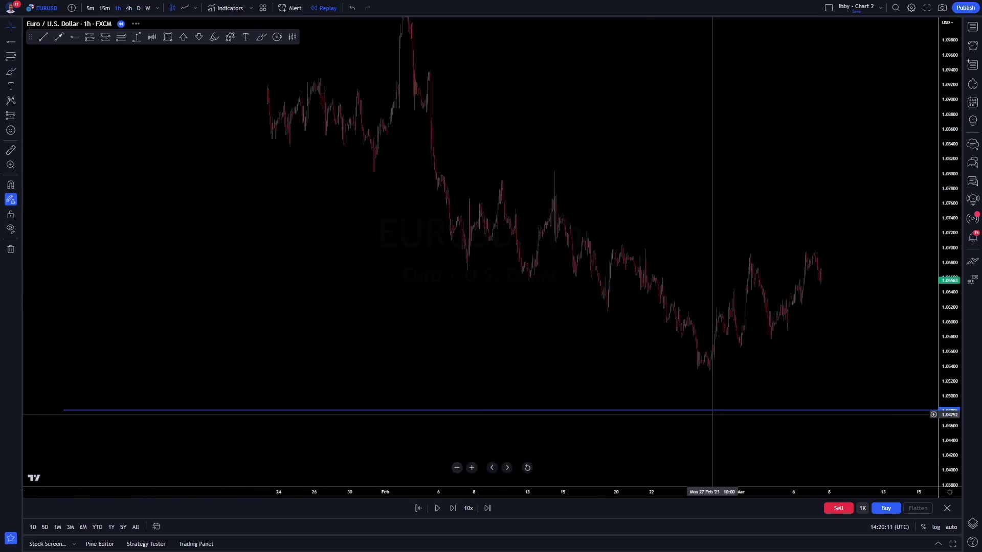
left_click_drag(839, 425, 775, 440)
Brush circles and boundary lines around the February consolidations and the rise into early March, and undo all the strokes
left_click(260, 39)
mouse_move(465, 201)
left_mouse_down()
mouse_move(410, 225)
mouse_move(463, 287)
mouse_move(469, 215)
left_mouse_up()
left_click_drag(520, 250, 594, 264)
left_click_drag(547, 331, 726, 255)
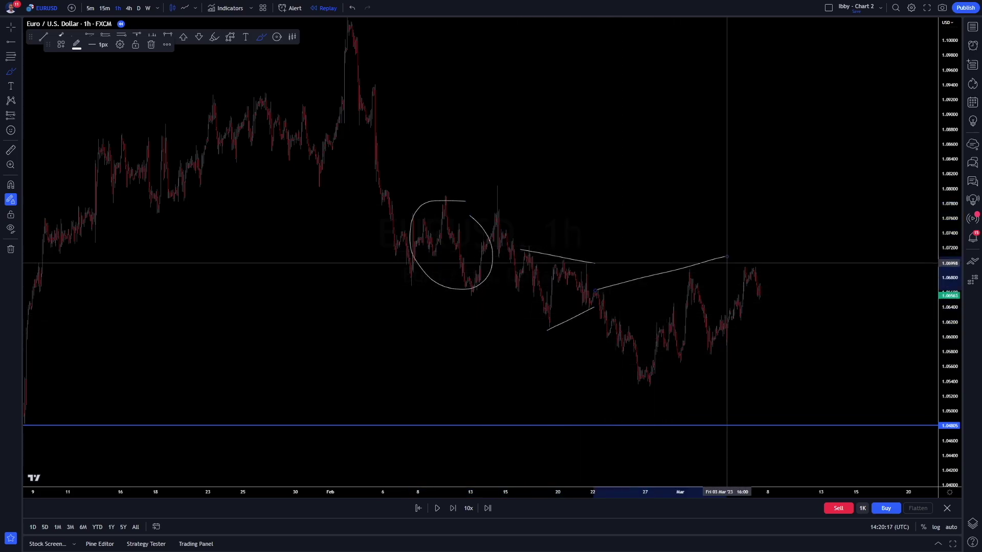
left_click_drag(652, 376, 752, 325)
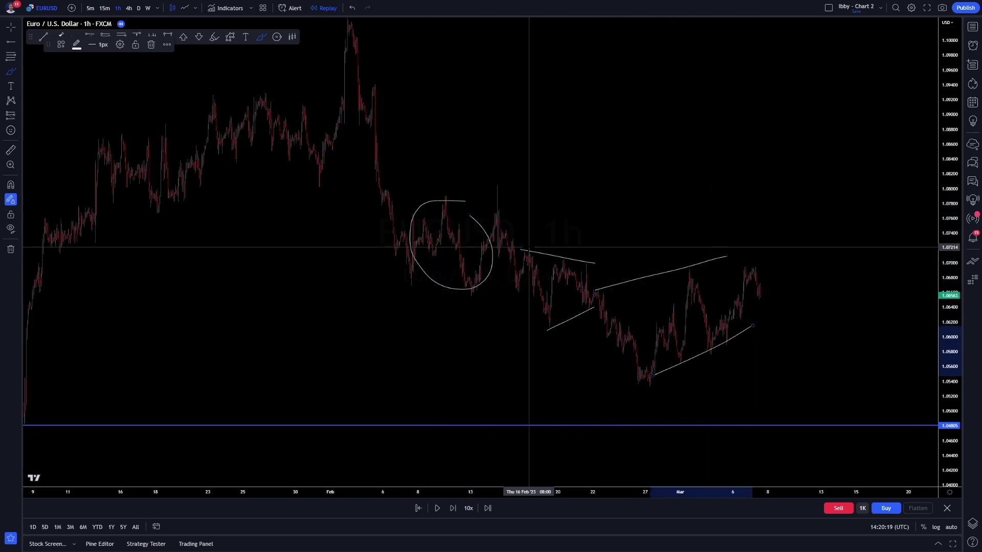
mouse_move(526, 248)
left_mouse_down()
mouse_move(603, 245)
mouse_move(524, 256)
mouse_move(531, 248)
left_mouse_up()
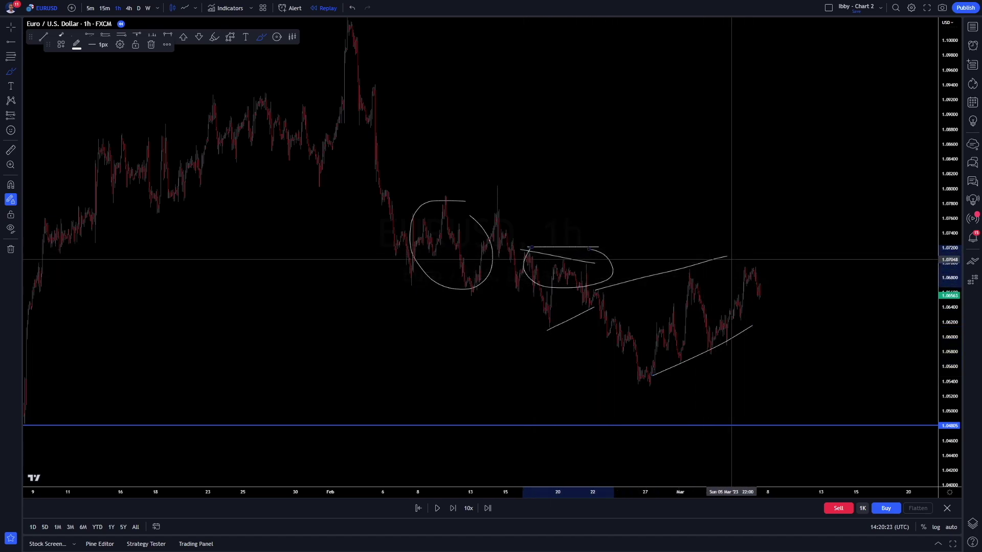
left_click(351, 9)
left_click(352, 8)
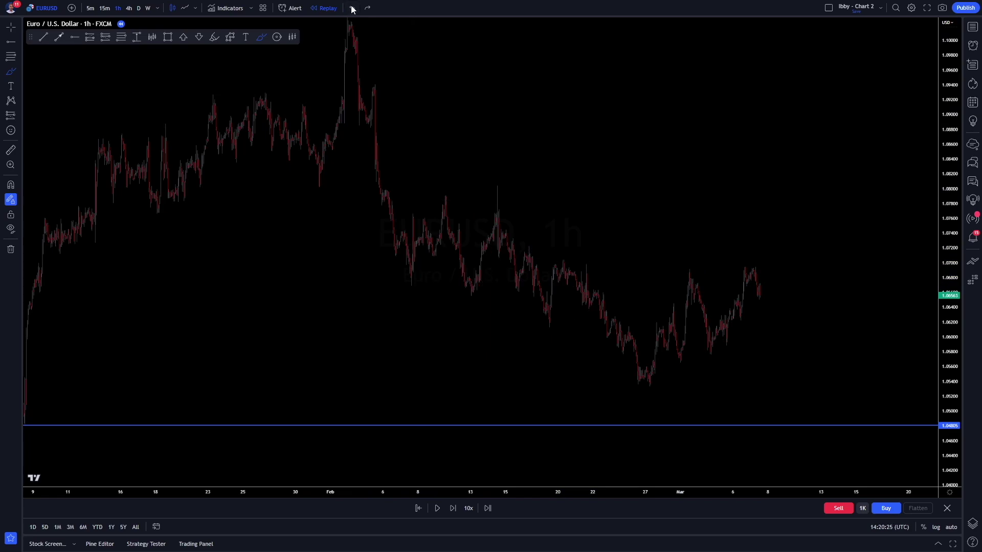
Draw two rising trend lines bounding the correction into March, the upper from 22 February and the lower from the 27 February low
left_click_drag(618, 288, 588, 268)
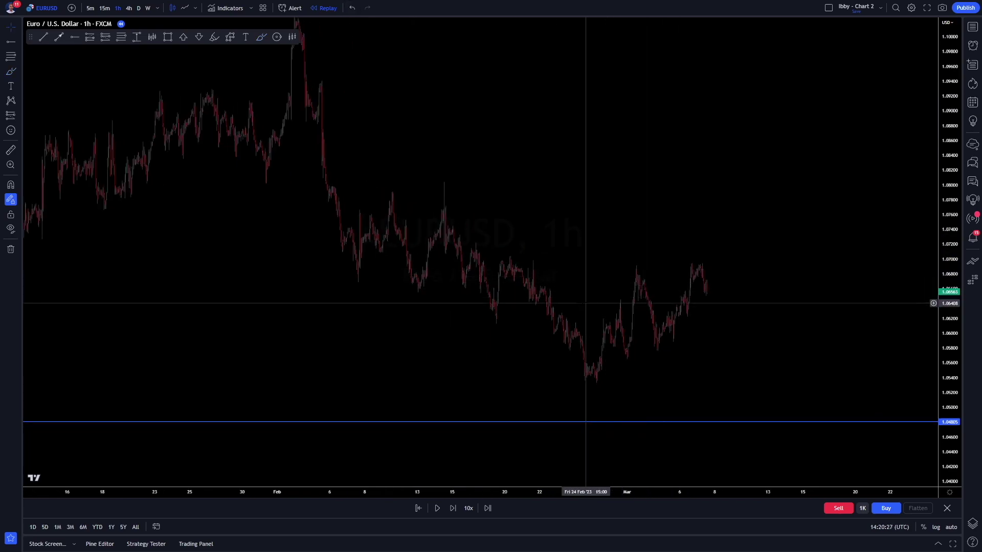
left_click(43, 38)
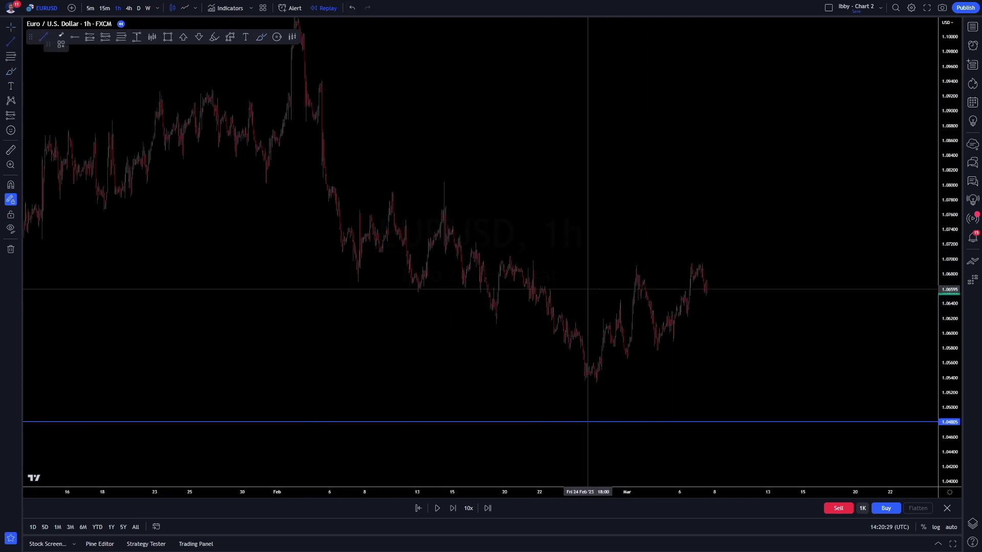
left_click(550, 290)
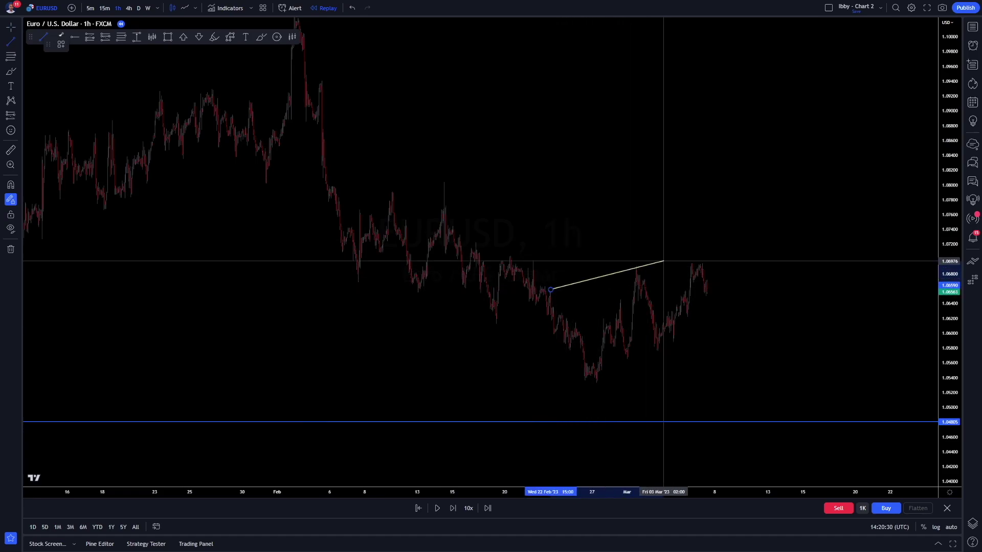
left_click(702, 248)
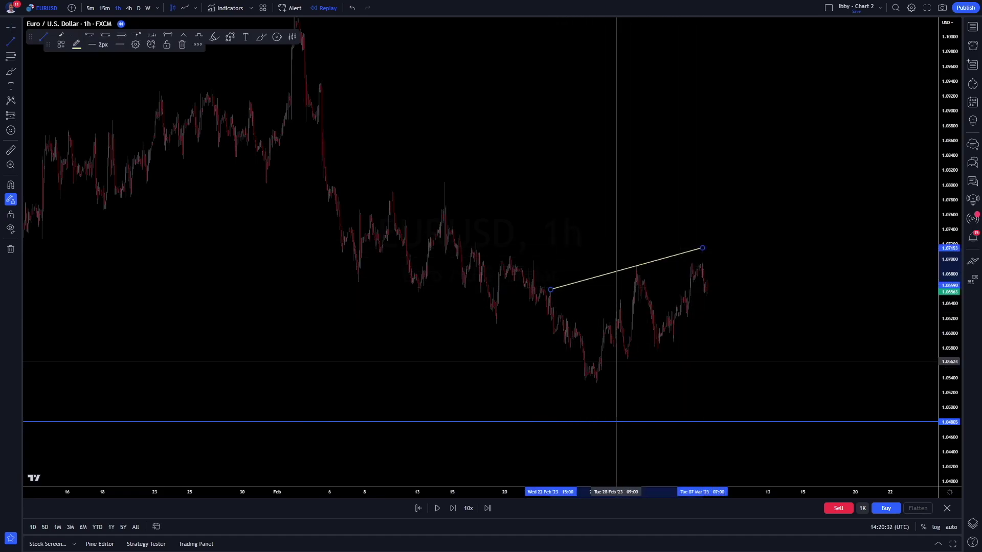
left_click(596, 383)
left_click(699, 330)
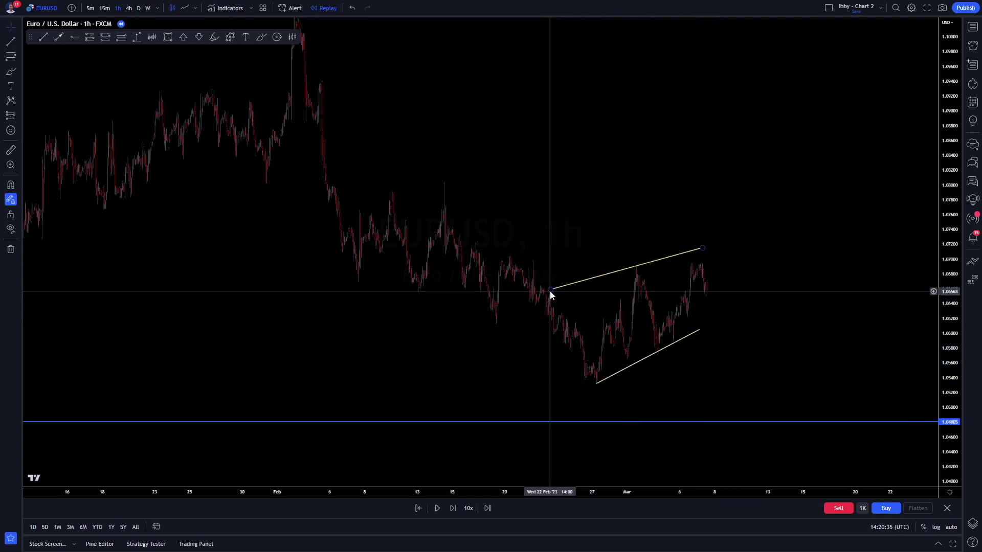
Extend the right end of the upper trend line to 8 March 2023, 00:00, at about 1.072
mouse_move(550, 290)
left_mouse_down()
mouse_move(543, 285)
mouse_move(550, 289)
left_mouse_up()
left_click(570, 269)
left_click_drag(702, 249, 715, 244)
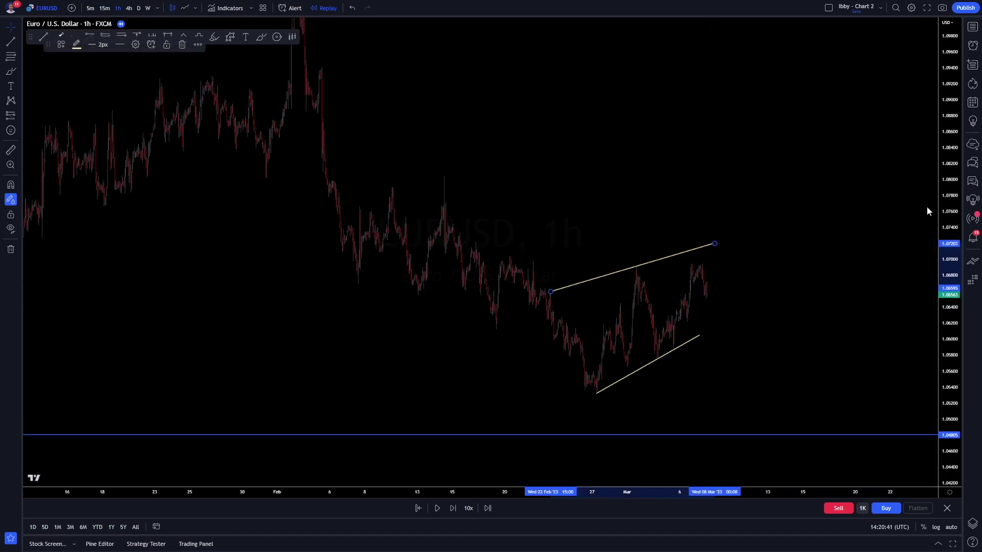
Start placing a horizontal ray at the early-March swing high inside the rising pattern
left_click_drag(932, 214, 927, 168)
left_click_drag(409, 135, 233, 125)
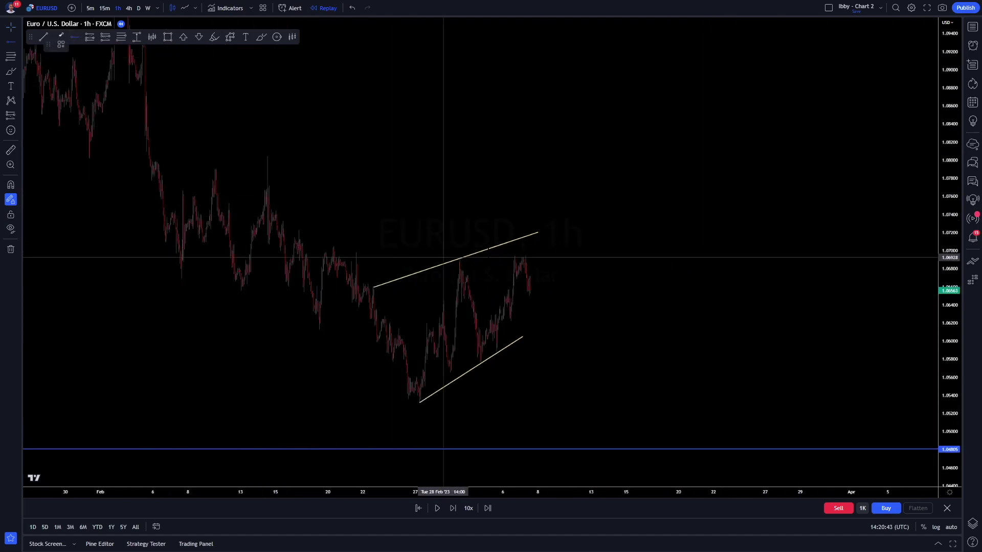
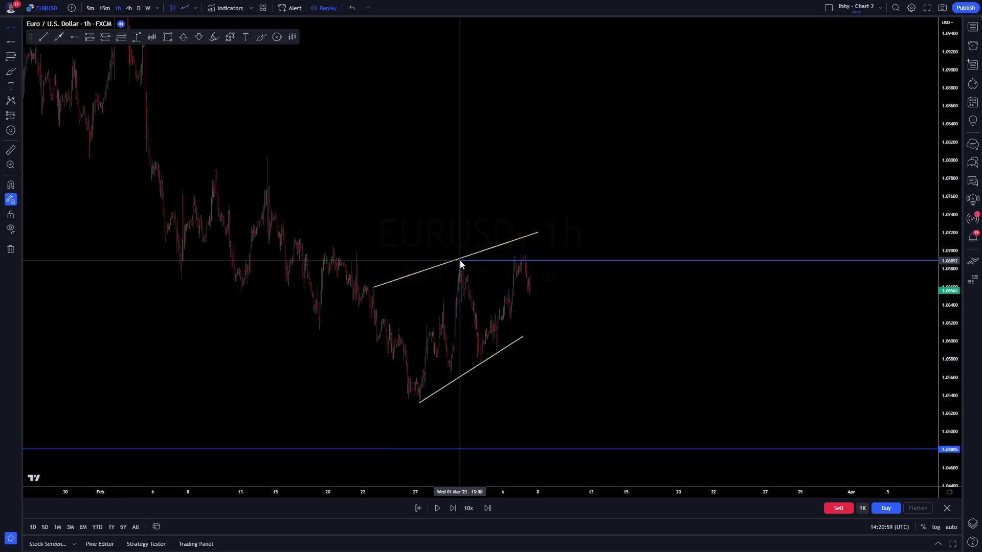
Place a horizontal ray at the 1 March swing high, at about 1.06905
left_click(459, 261)
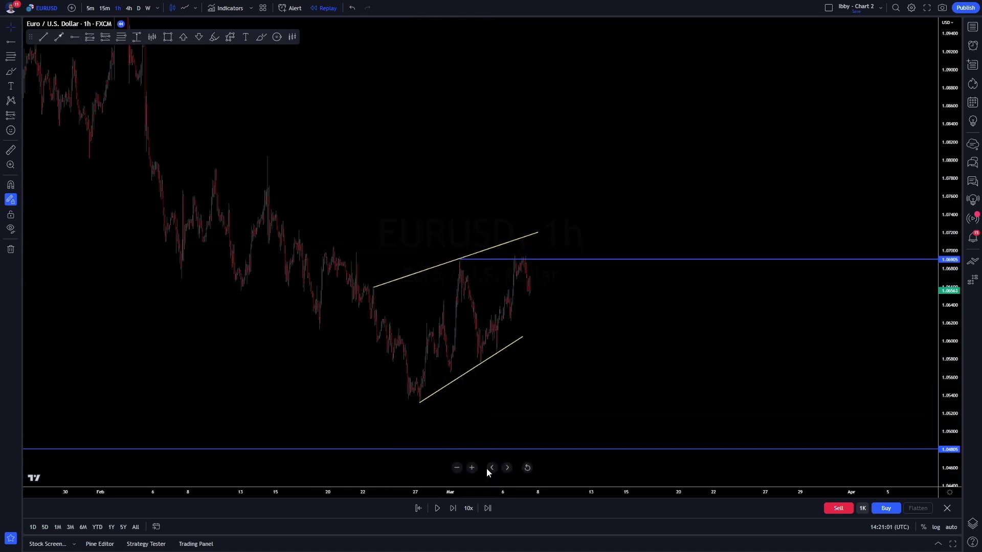
left_click(527, 469)
left_click_drag(719, 210, 587, 275)
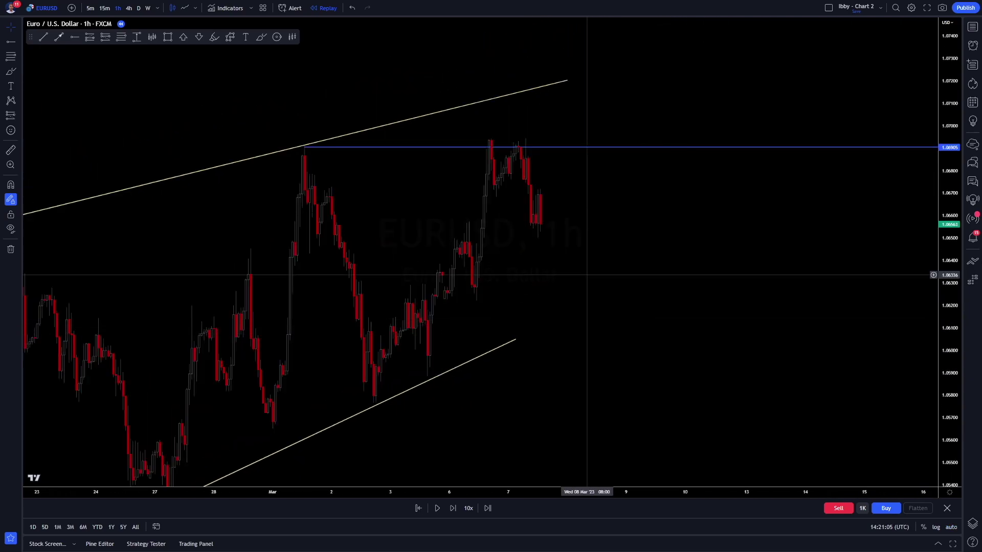
Brush a mark at the 6–7 March highs on the 1-hour chart, circle the pause in the 7 March drop on the 5-minute chart, and undo both
left_click(260, 37)
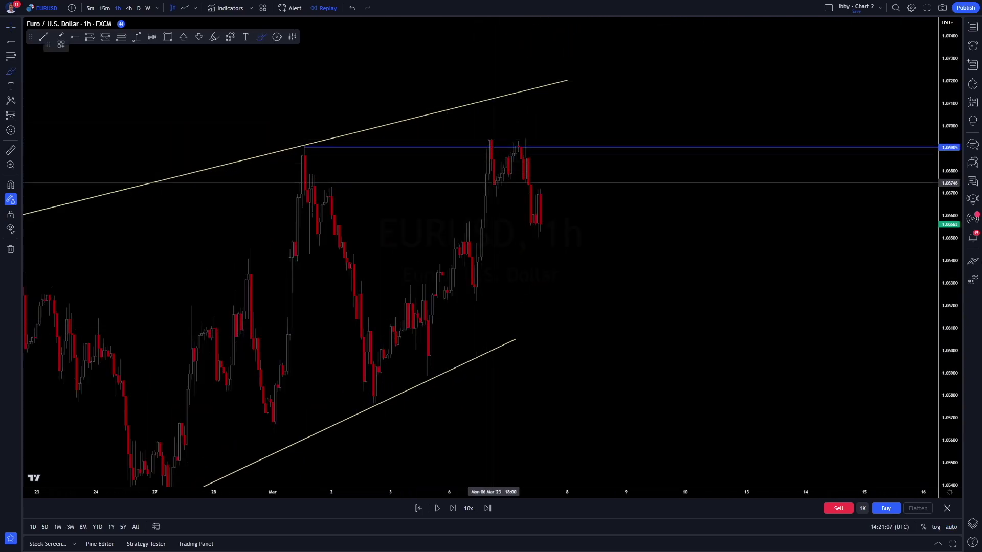
mouse_move(495, 197)
left_mouse_down()
mouse_move(521, 148)
mouse_move(531, 158)
mouse_move(511, 194)
mouse_move(515, 143)
left_mouse_up()
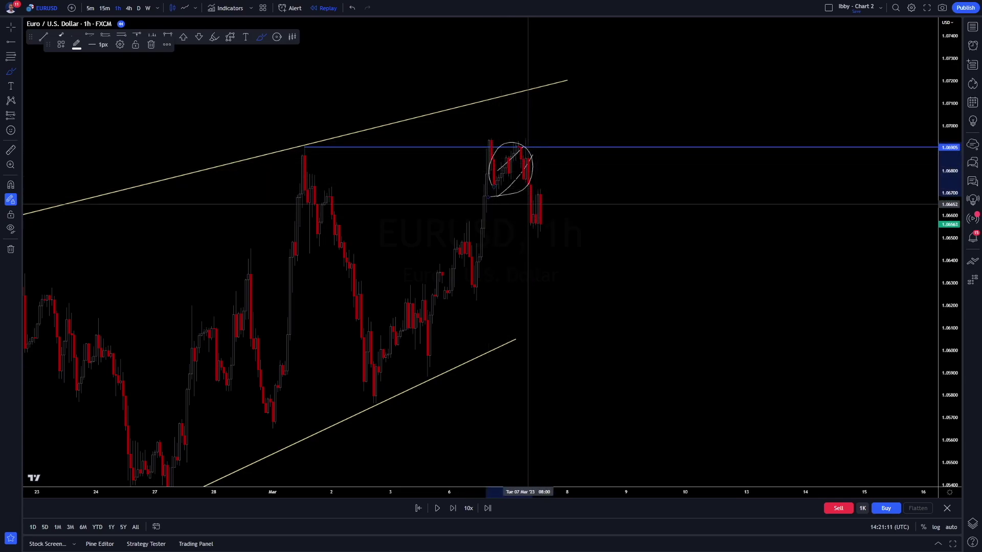
left_click(104, 8)
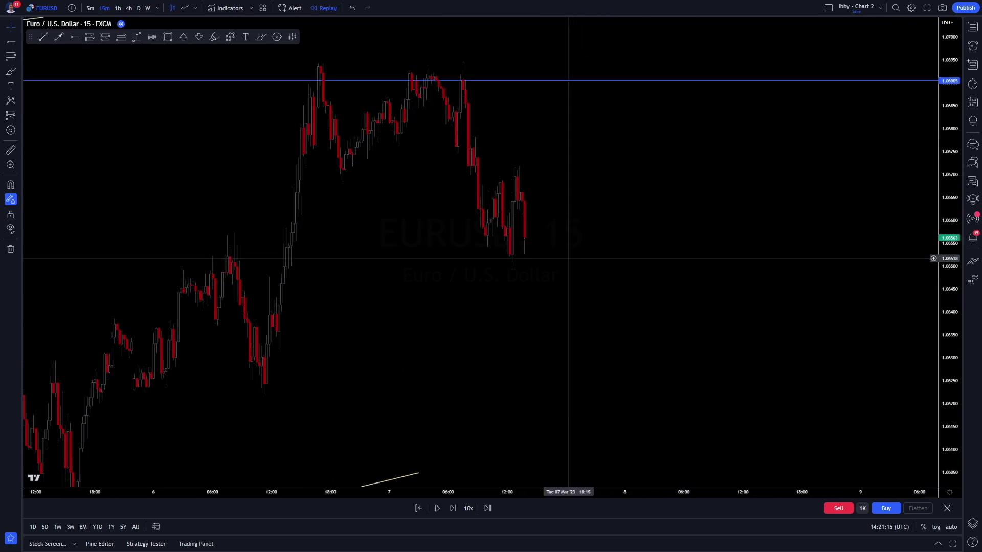
left_click_drag(800, 271, 828, 305)
left_click_drag(942, 331, 941, 374)
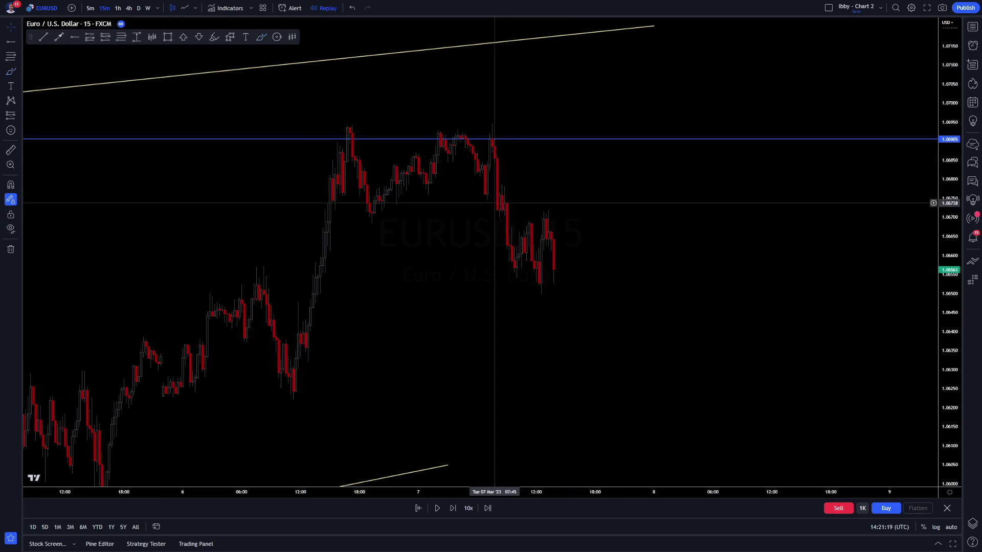
left_click(91, 8)
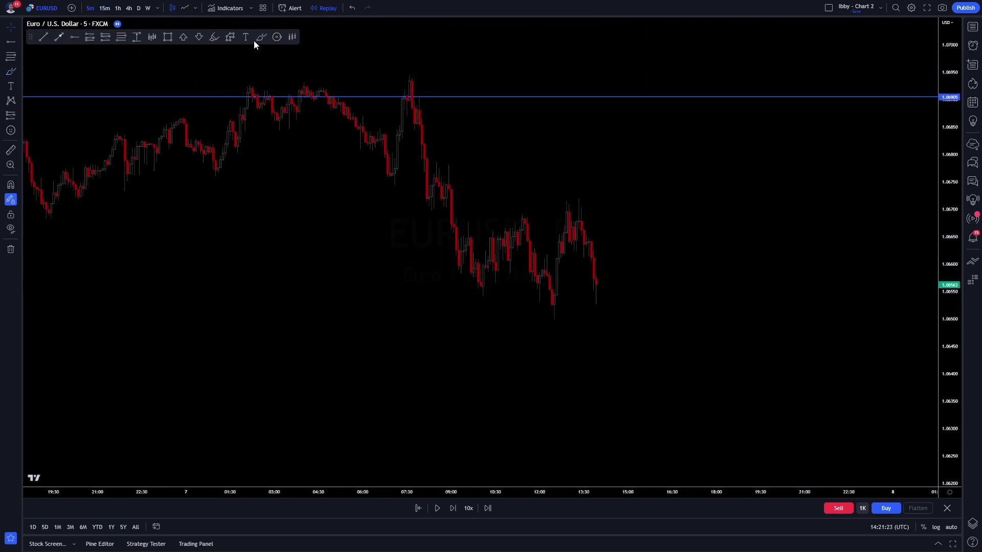
mouse_move(442, 174)
left_mouse_down()
mouse_move(431, 172)
mouse_move(447, 171)
left_mouse_up()
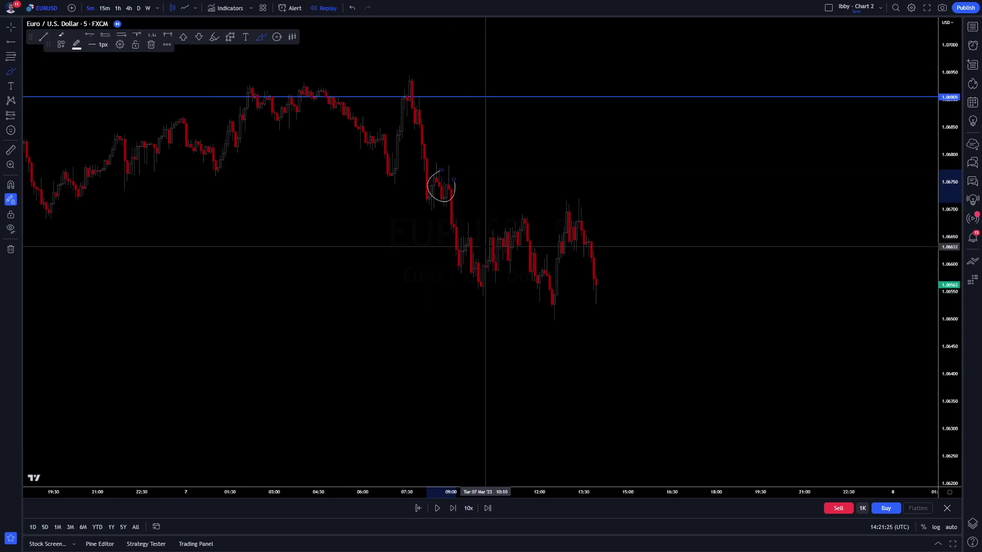
key("ctrl+z")
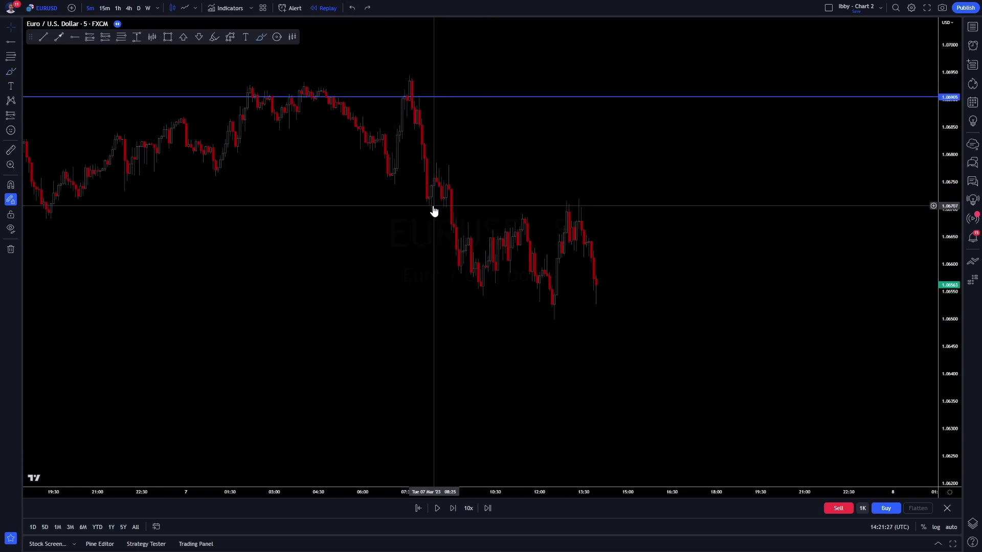
left_click_drag(480, 230, 448, 254)
On the 15-minute chart, draw a rising upper and a falling lower trend line around the 7 March consolidation
left_click(105, 7)
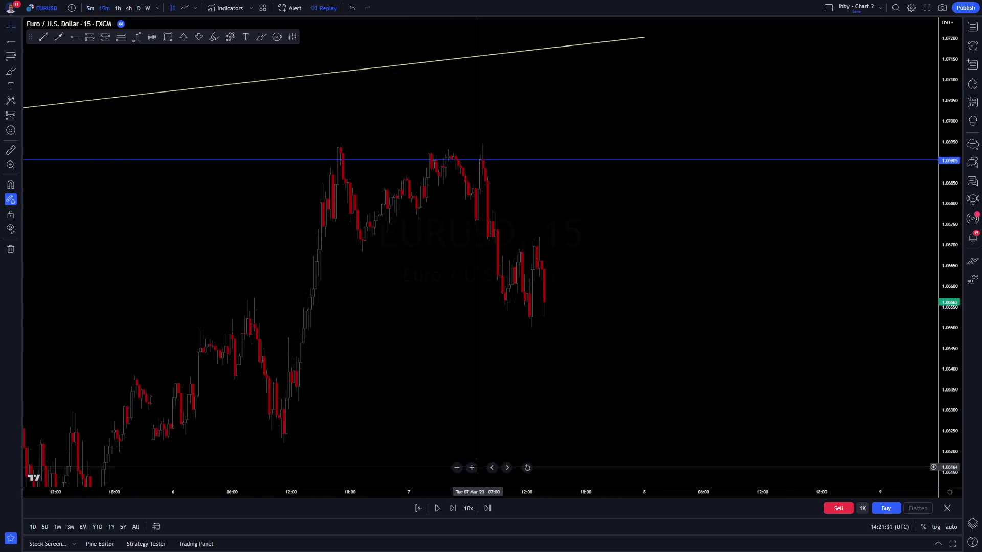
left_click(472, 468)
left_click(472, 468)
left_click_drag(434, 357, 575, 350)
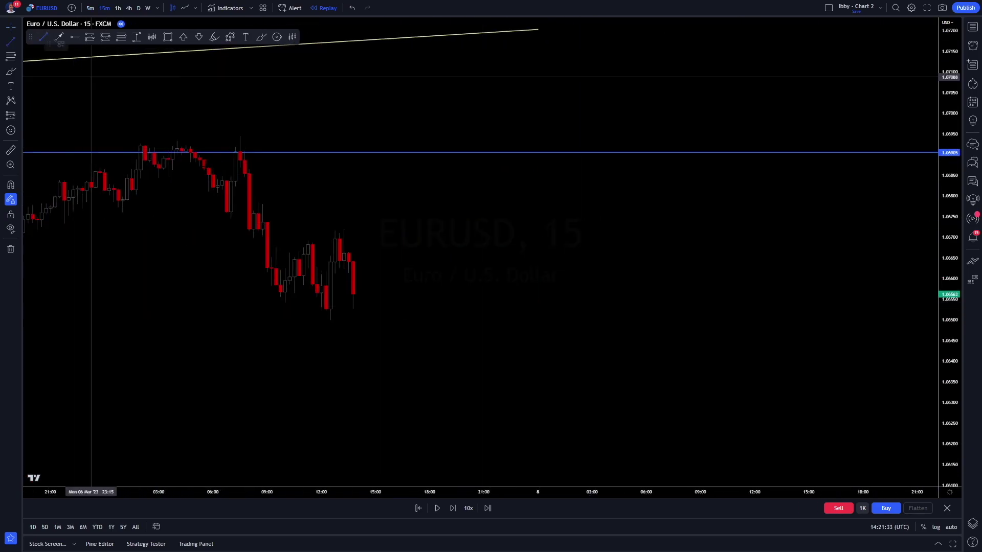
left_click(276, 247)
left_click(335, 236)
left_click(284, 305)
left_click(335, 322)
Place a short position at 7 March 13:00 with entry at 1.06644 and the stop at about 1.06745
left_click_drag(349, 267, 443, 277)
left_click_drag(950, 338, 950, 314)
left_click(104, 36)
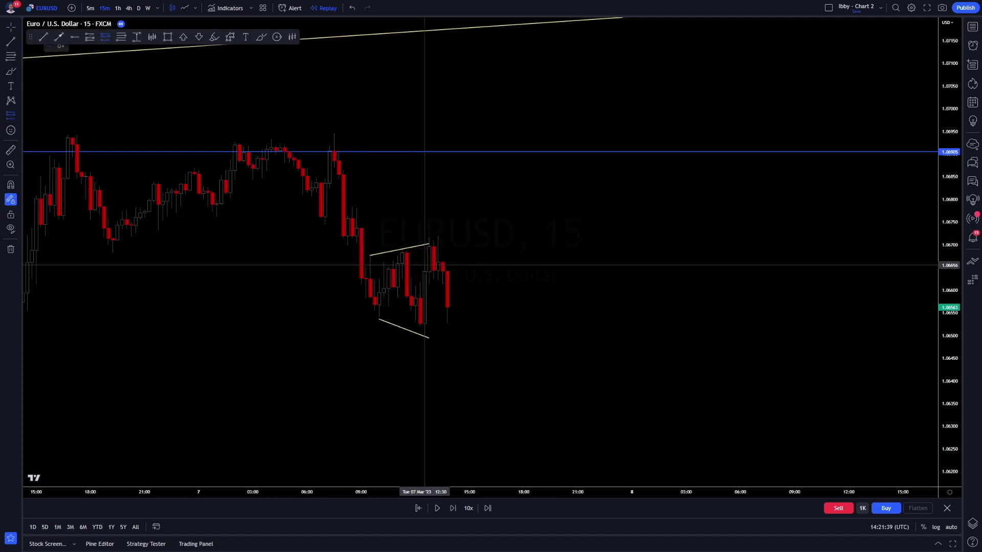
left_click(433, 270)
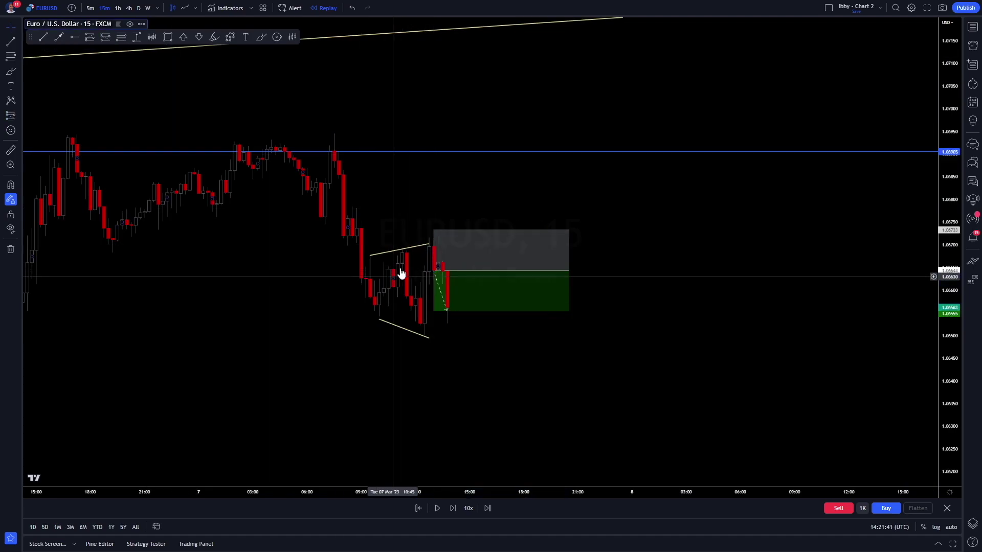
left_click_drag(434, 230, 455, 225)
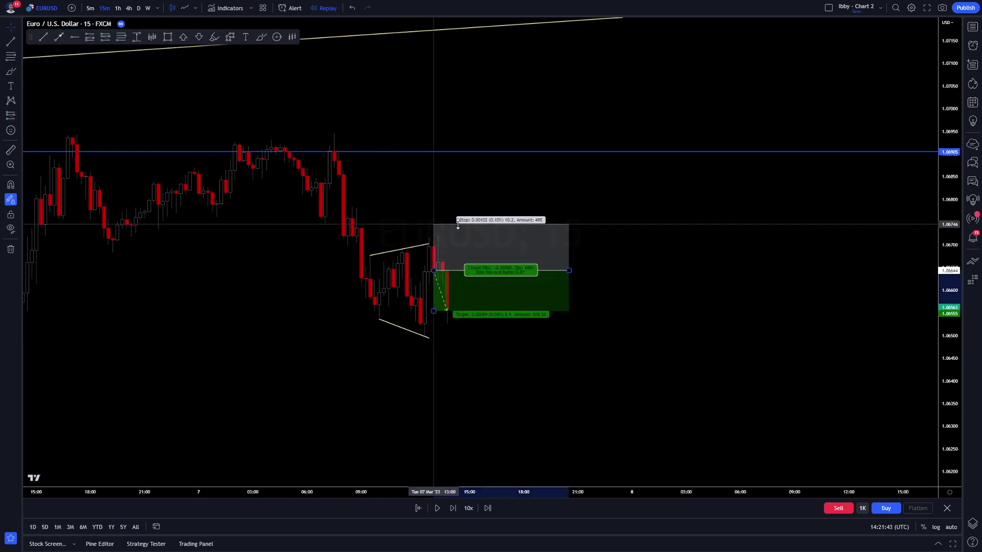
left_click(456, 210)
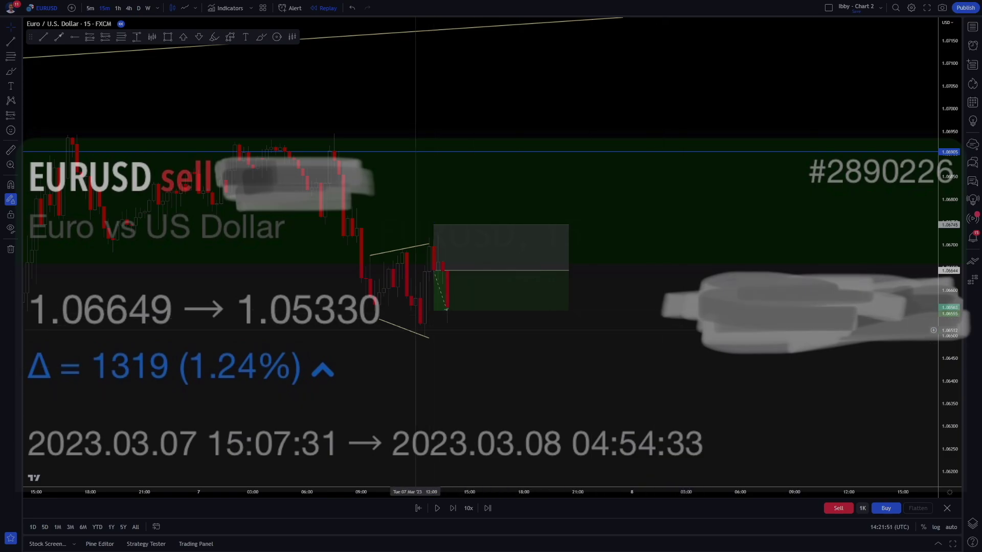
Switch to the 1-hour chart and extend the short position's right edge to about midday on 8 March
left_click(118, 9)
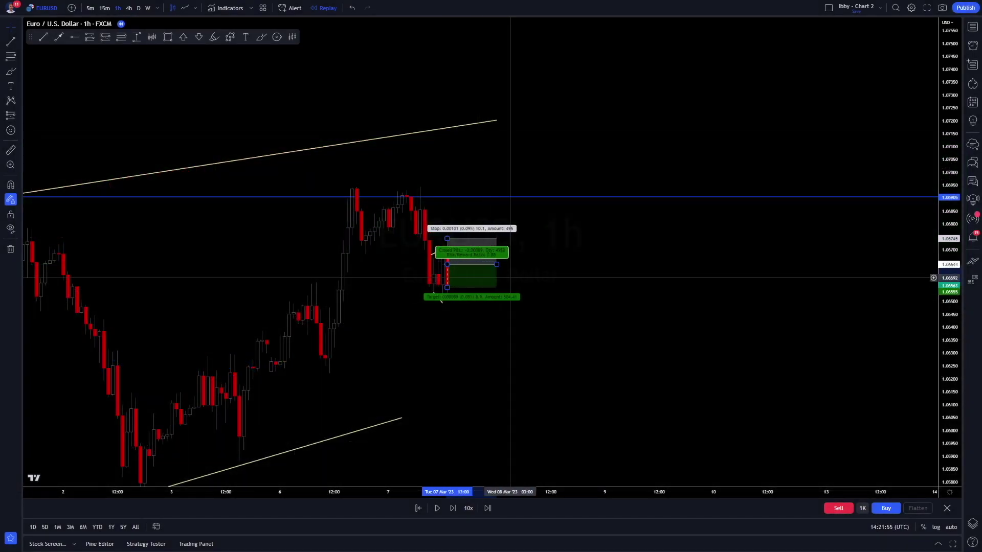
left_click_drag(768, 340, 895, 346)
scroll(462, 465, "down", 3)
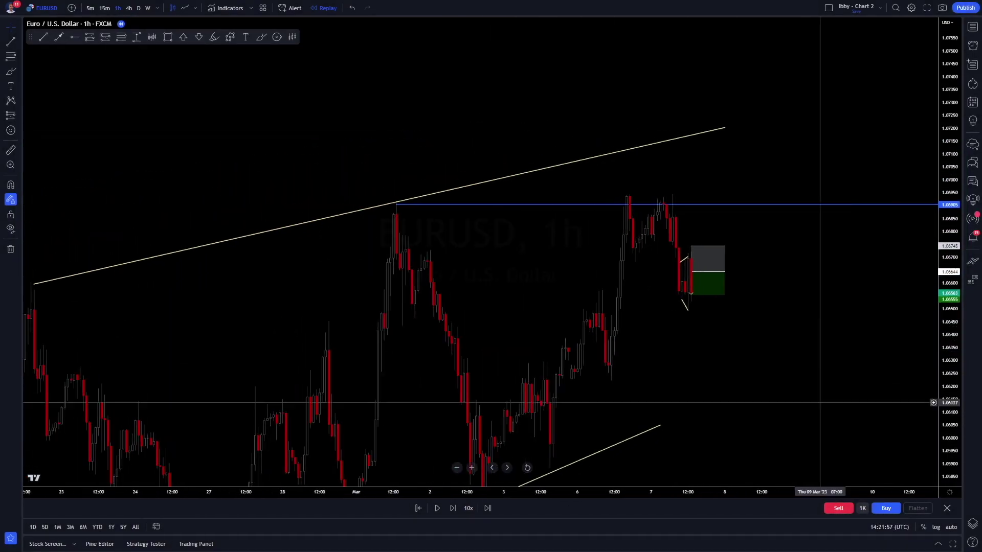
left_click_drag(811, 411, 714, 431)
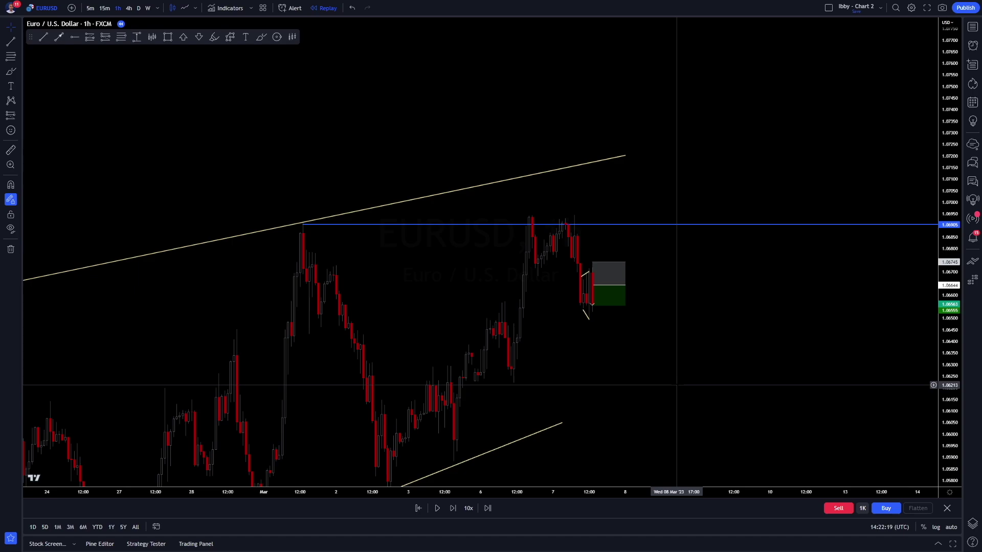
left_click_drag(673, 385, 654, 332)
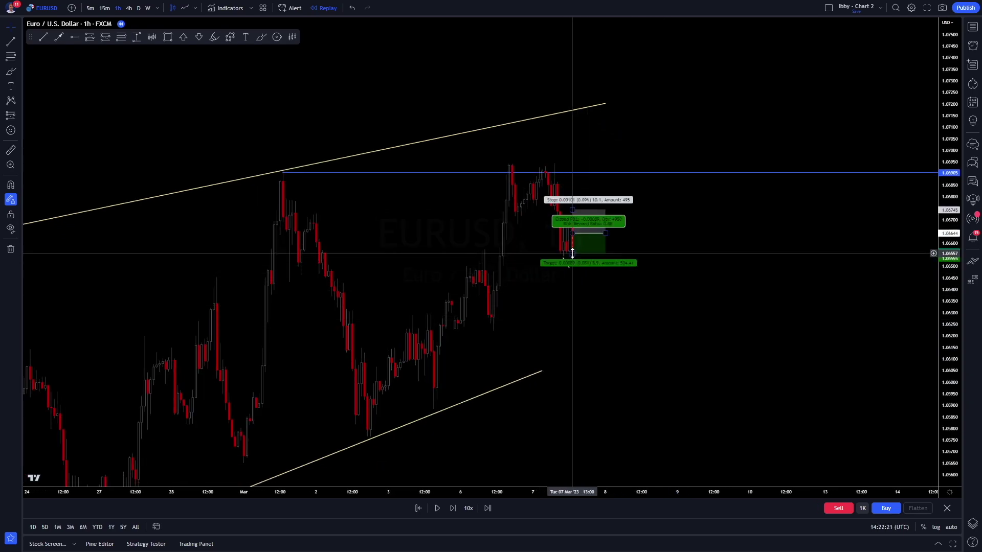
left_click(593, 257)
left_click_drag(605, 233, 617, 233)
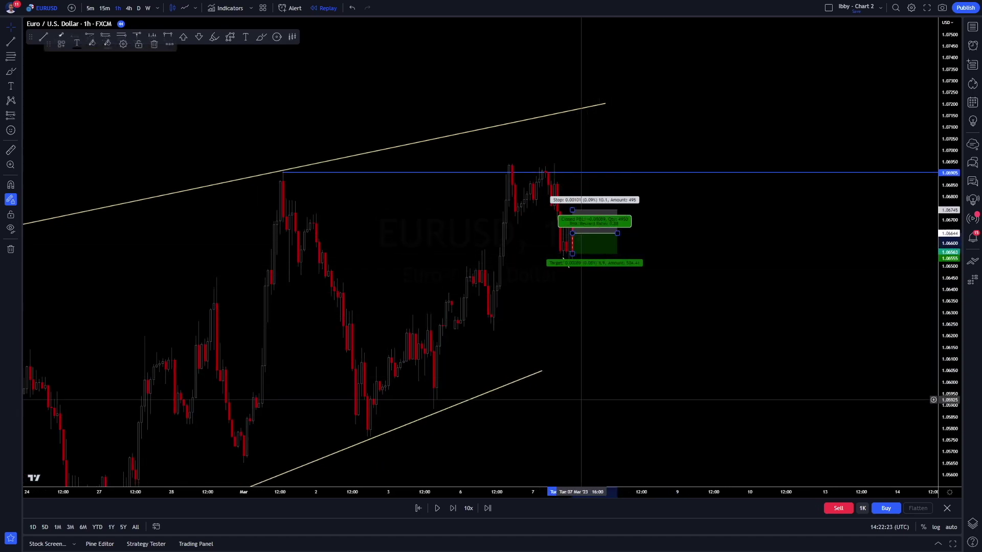
left_click_drag(461, 492, 619, 492)
left_click_drag(949, 407, 949, 455)
left_click_drag(754, 265, 681, 246)
key("ctrl+z")
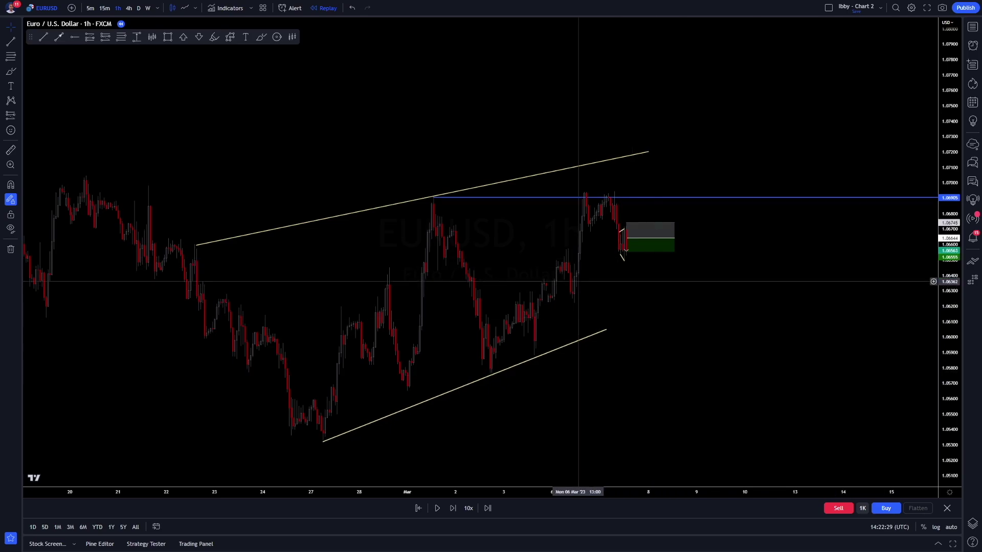
Play the replay forward through the 7 March drop and lower the short position's target to about 1.05783
left_click(437, 508)
left_click(437, 508)
left_click_drag(614, 258, 609, 375)
left_click(636, 399)
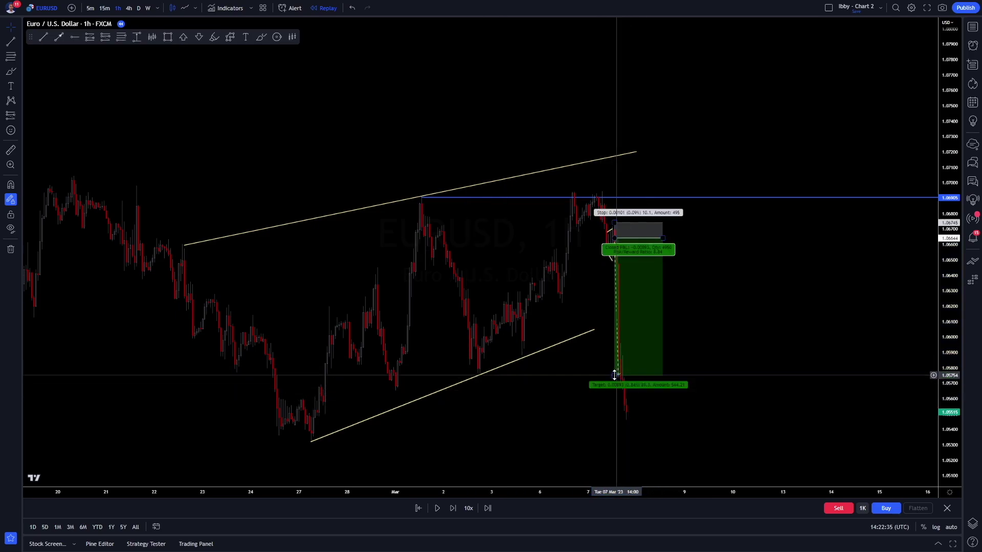
left_click_drag(614, 376, 628, 370)
left_click(629, 398)
left_click_drag(614, 408, 606, 374)
Place a horizontal ray at the 27 February low, at about 1.05321
left_click(62, 40)
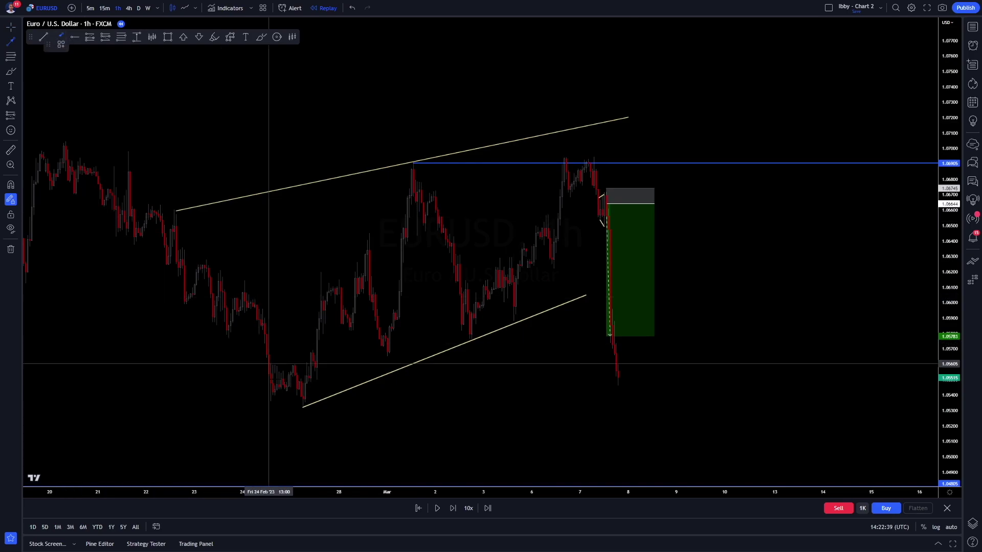
key("Escape")
left_click_drag(484, 388, 487, 388)
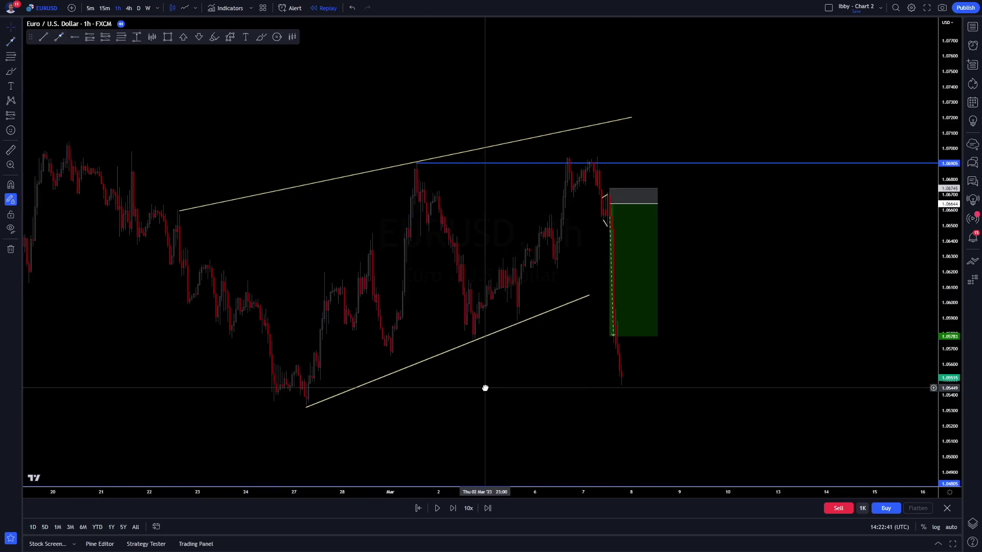
left_click(70, 37)
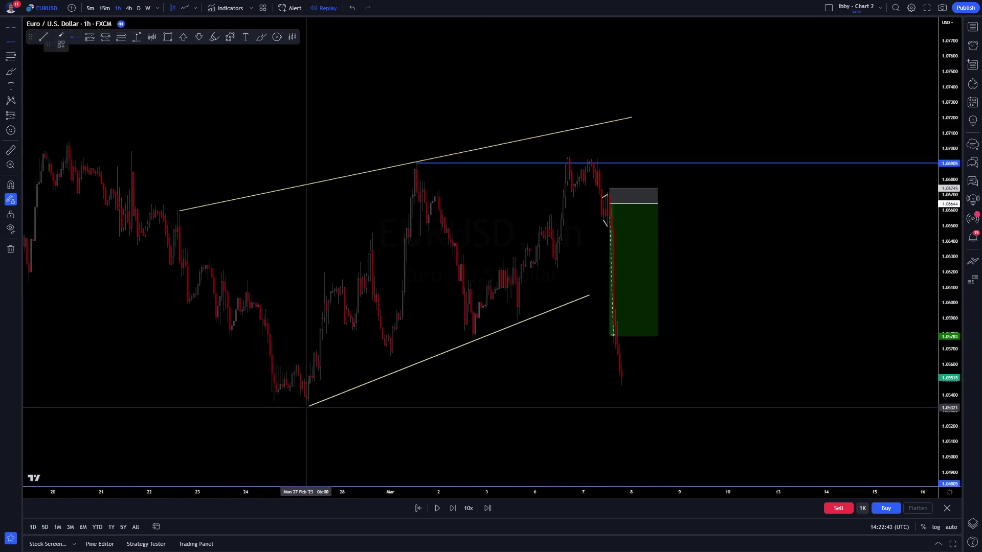
left_click(306, 408)
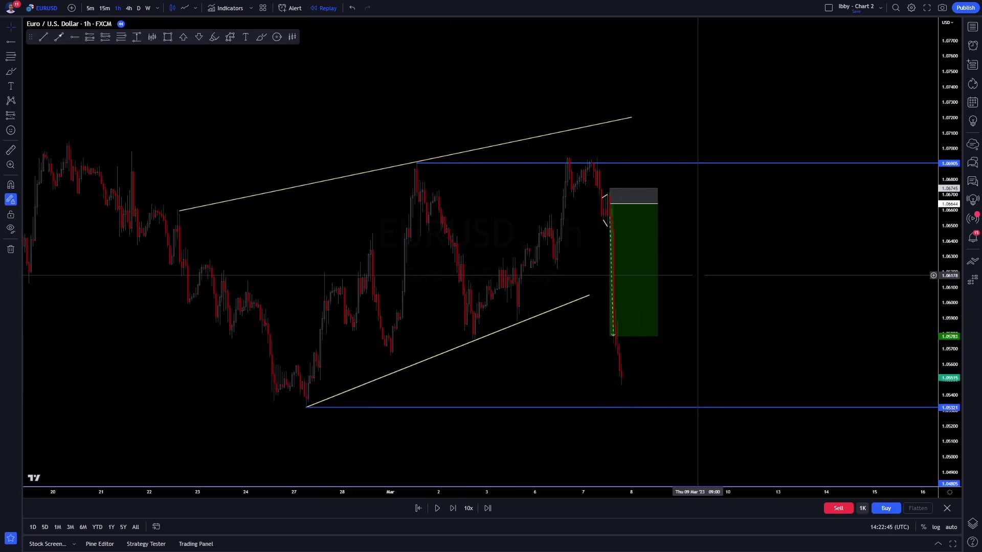
Lower the short position's target to the ray at 1.05321 and play the replay until price reaches it
mouse_move(611, 336)
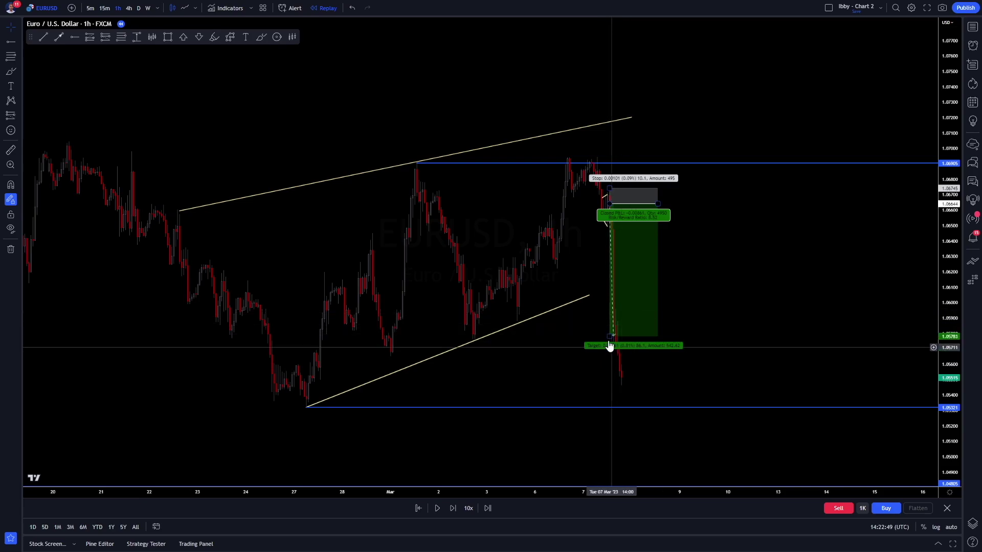
left_click_drag(610, 336, 608, 408)
left_click(437, 508)
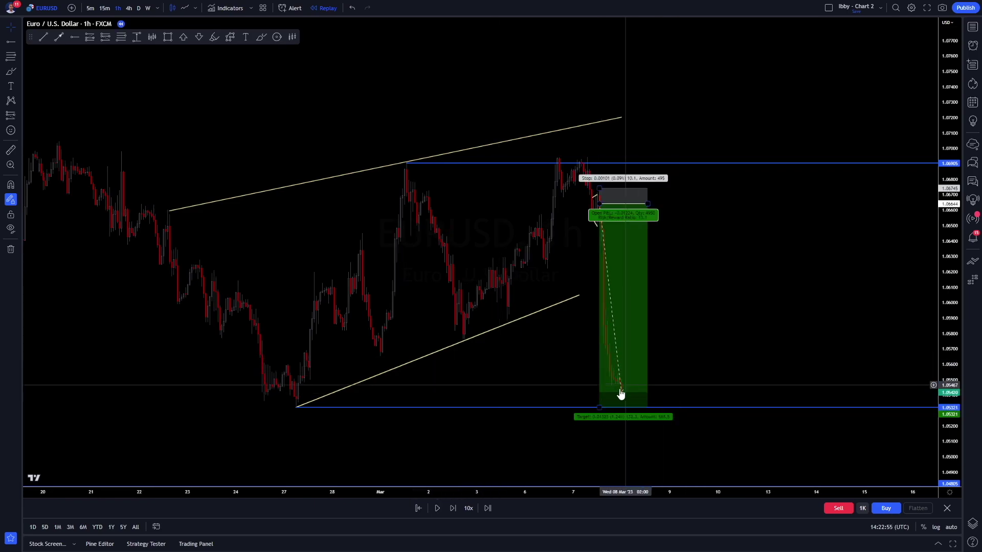
left_click(437, 508)
left_click(437, 507)
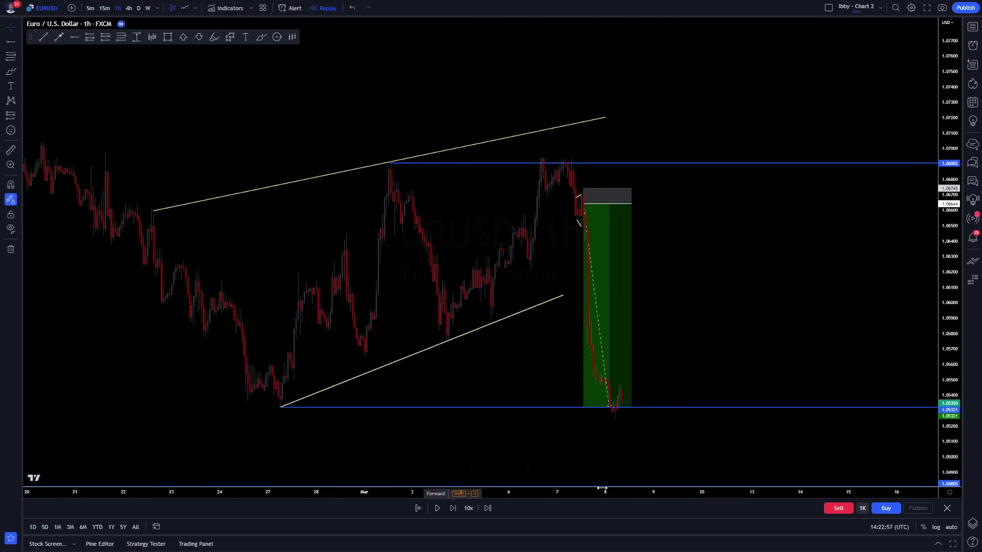
Brush a stroke over the lower part of the short position and undo it
left_click_drag(635, 415, 611, 369)
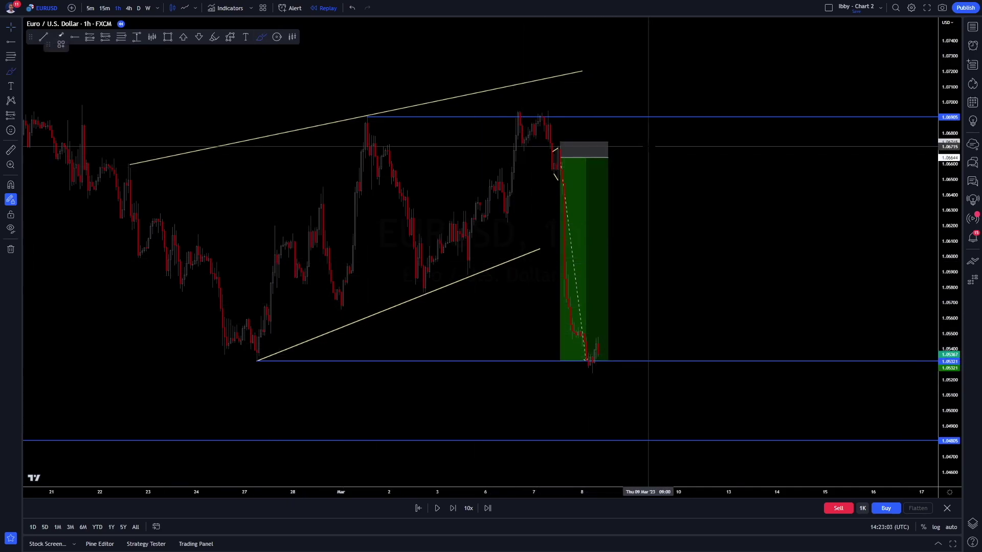
mouse_move(562, 362)
left_mouse_down()
mouse_move(564, 300)
mouse_move(560, 312)
left_mouse_up()
left_click(352, 8)
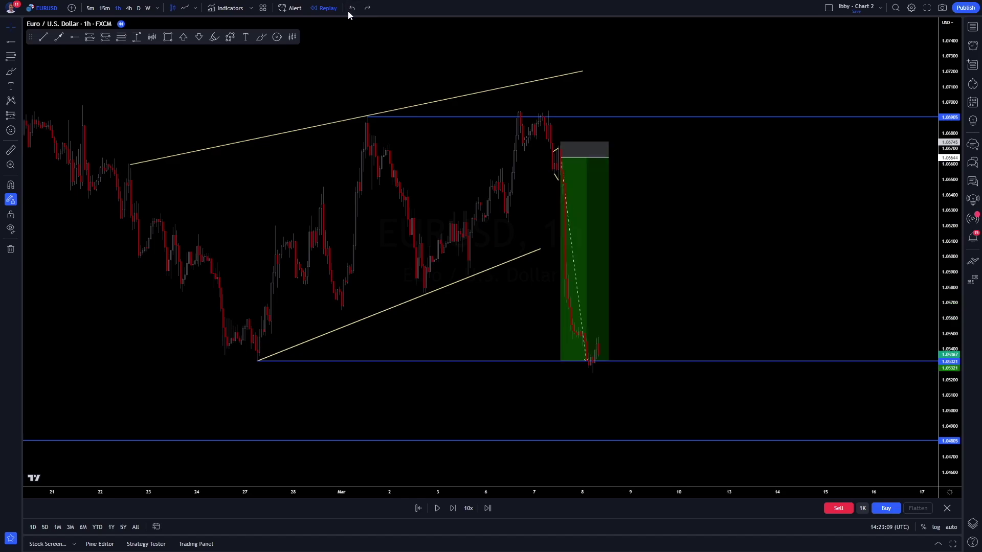
Play the replay forward to early 9 March and pause it
left_click(437, 508)
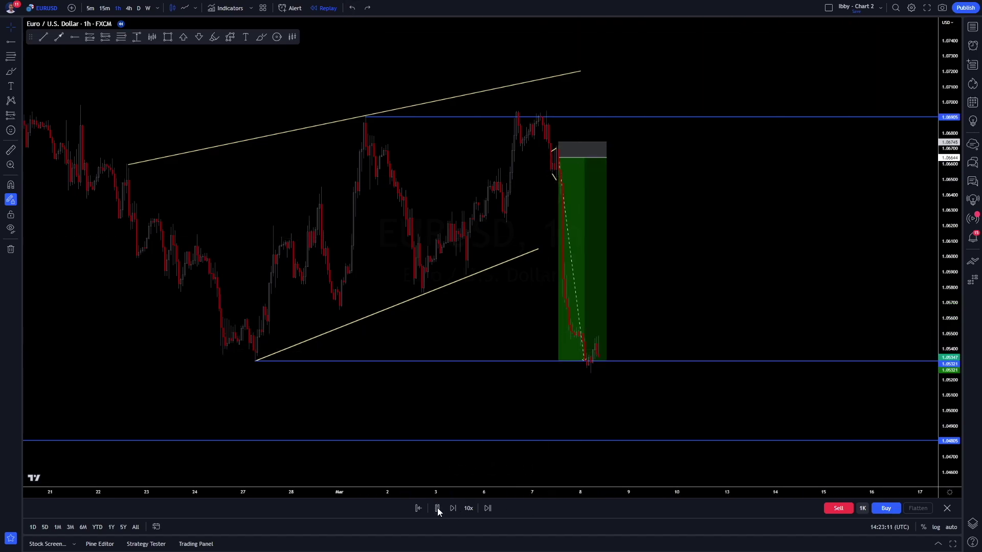
left_click(437, 508)
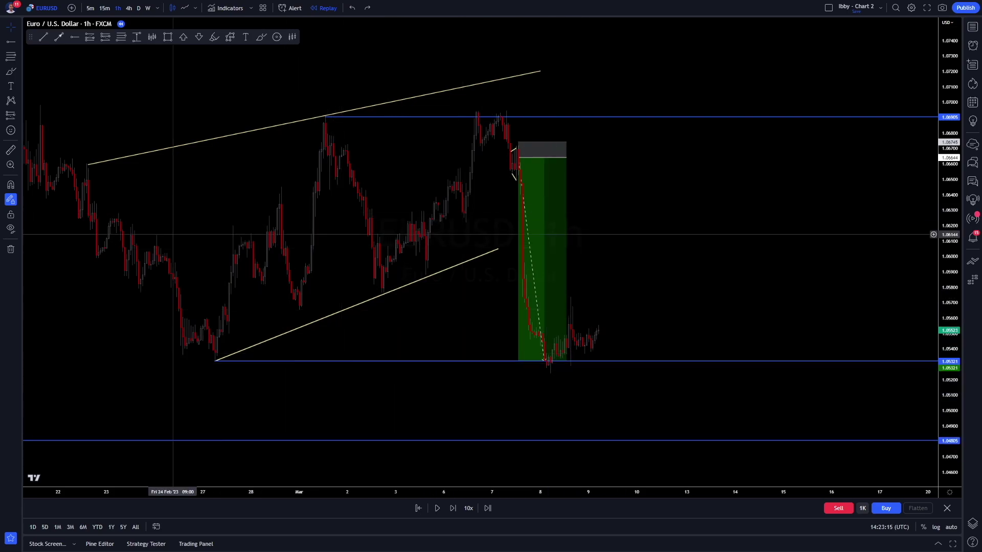
Delete the two trend lines of the rising correction and the horizontal ray at the 1 March high
left_click_drag(79, 123, 498, 348)
key("Delete")
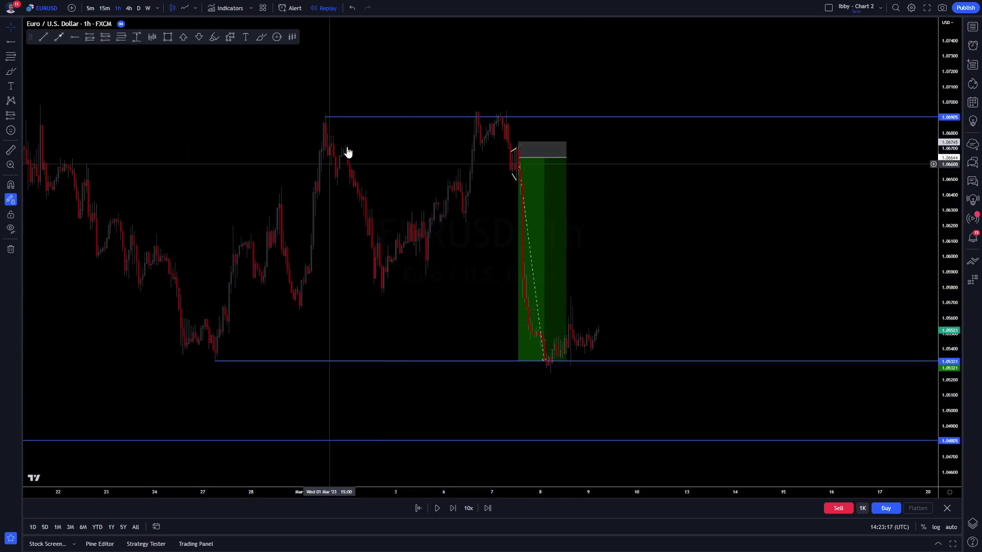
left_click(364, 117)
key("Delete")
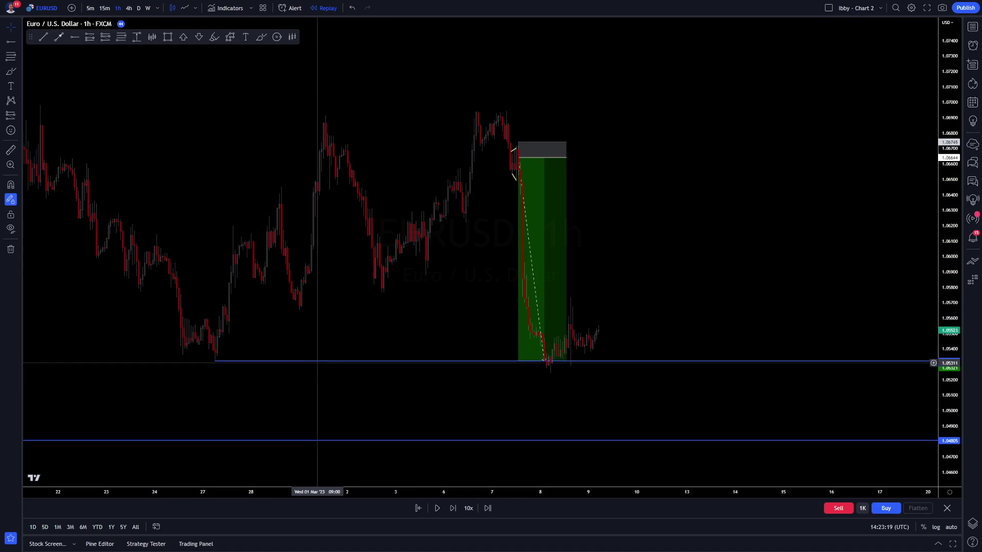
Delete the short position and the horizontal ray at 1.05321
left_click(552, 319)
key("Delete")
left_click(543, 361)
key("Delete")
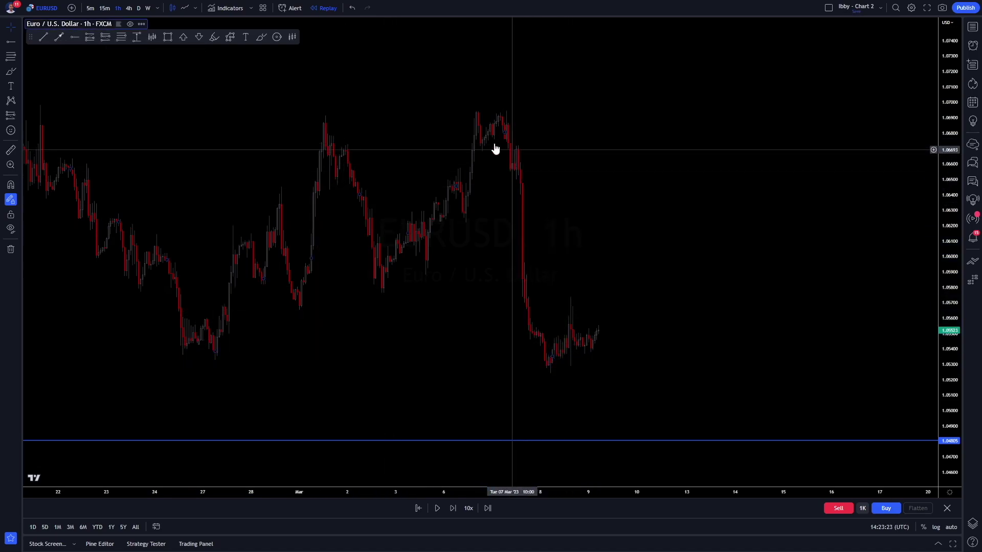
Play the replay forward to early 13 March and pause it
left_click(456, 468)
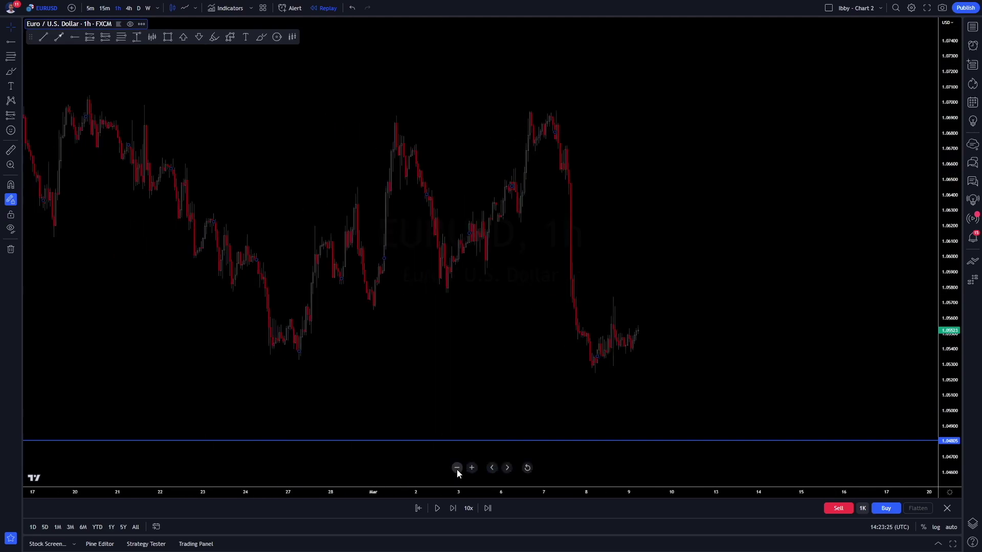
left_click(457, 468)
left_click_drag(956, 332, 954, 383)
left_click_drag(603, 389, 417, 414)
left_click(440, 510)
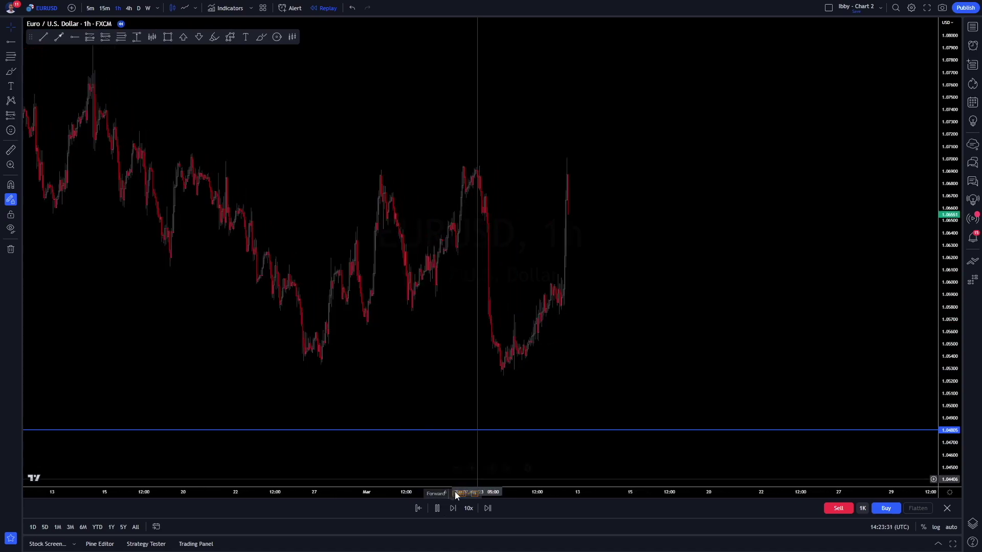
left_click(437, 508)
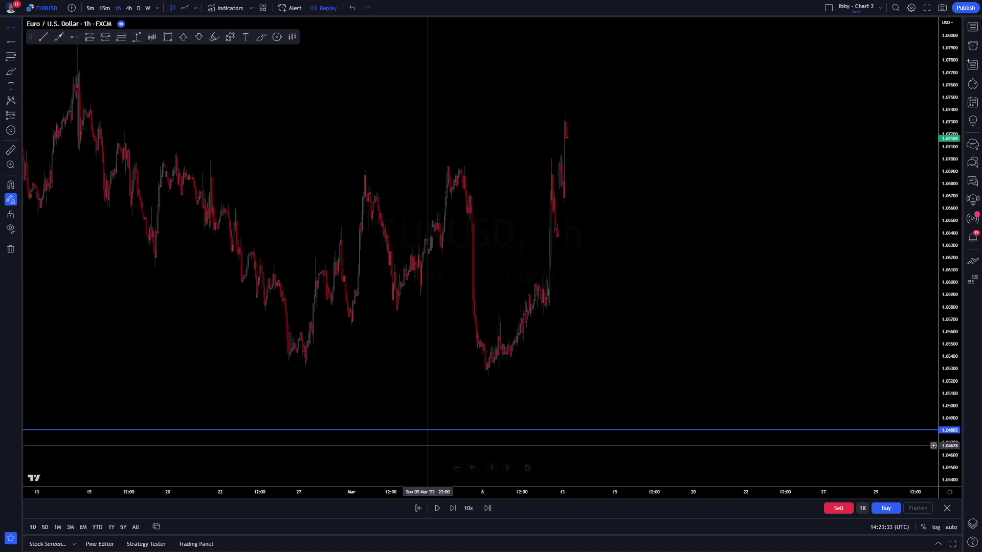
Continue the replay from 13 March to early 15 March and pause it
left_click_drag(576, 330, 572, 354)
left_click(456, 467)
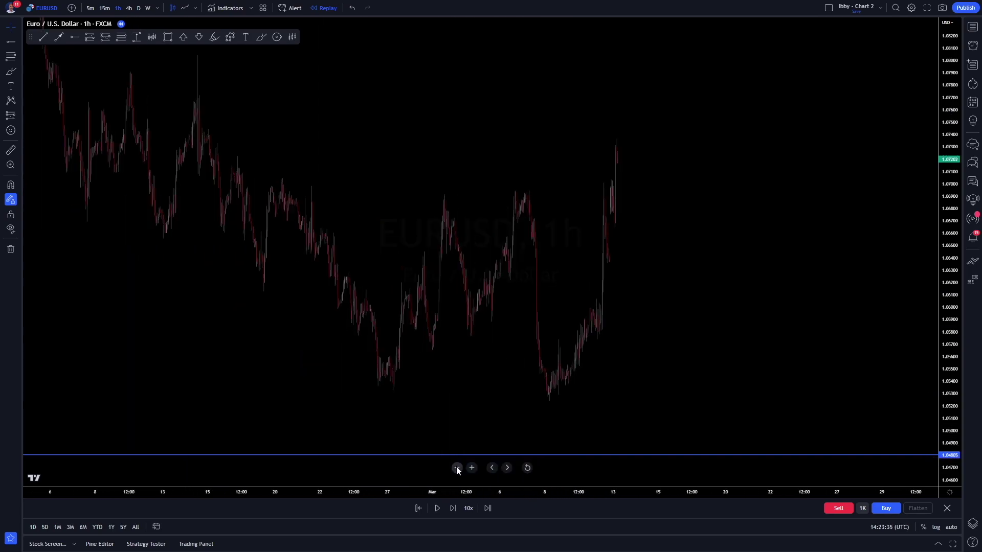
left_click_drag(949, 290, 949, 359)
left_click_drag(720, 359, 526, 384)
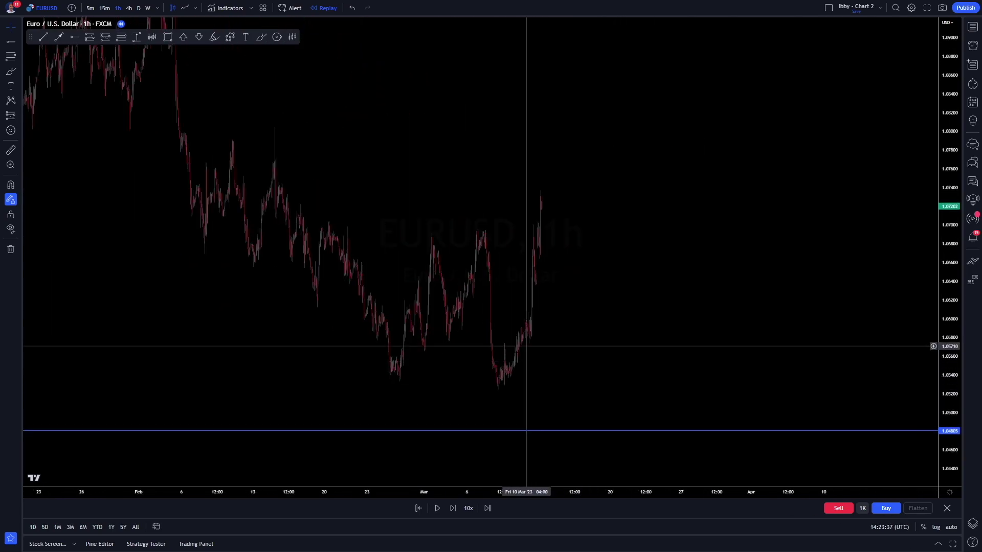
left_click(439, 508)
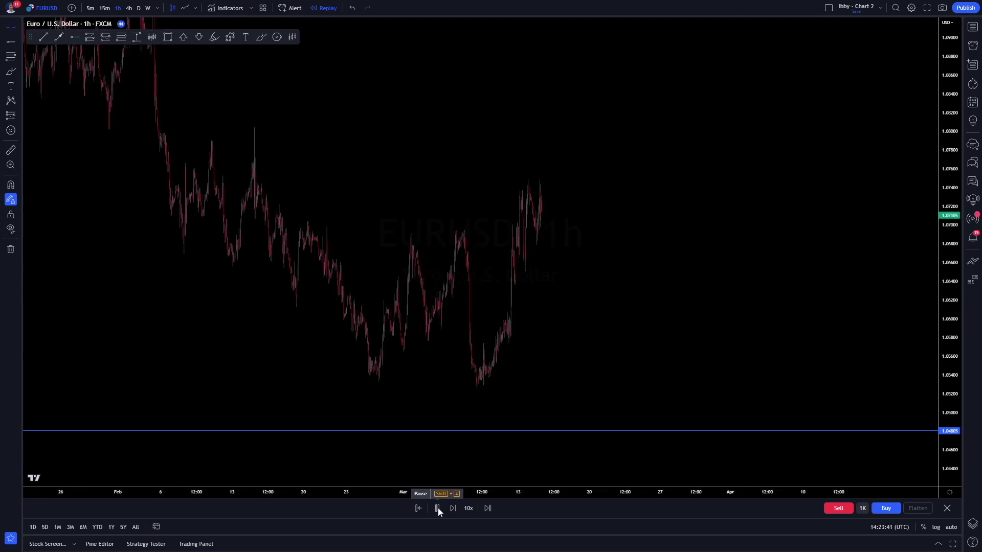
left_click(437, 508)
left_click_drag(465, 284, 458, 285)
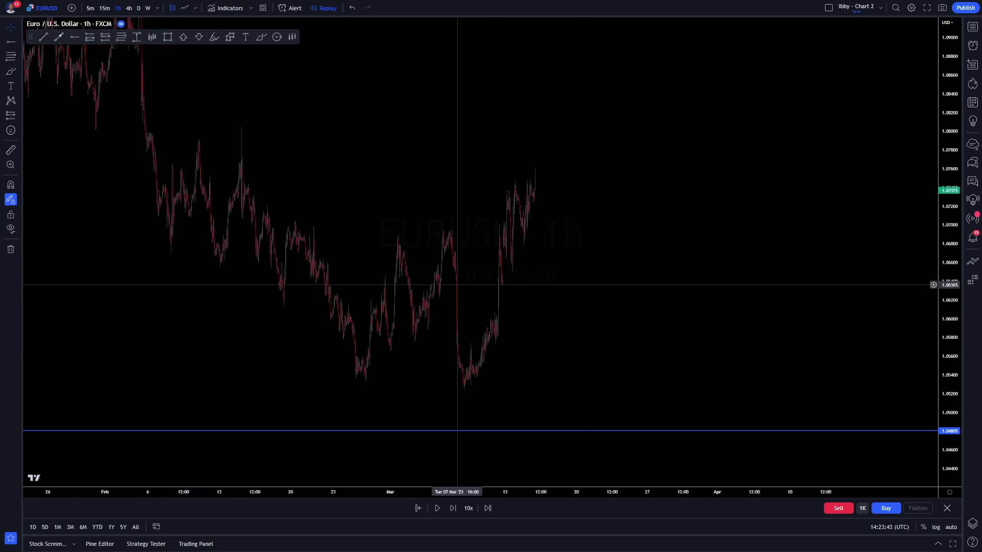
Draw trend lines above the highs and below the lows of the late February to early March range, plus a horizontal ray at 1.07229
left_click_drag(955, 363, 955, 382)
left_click(45, 38)
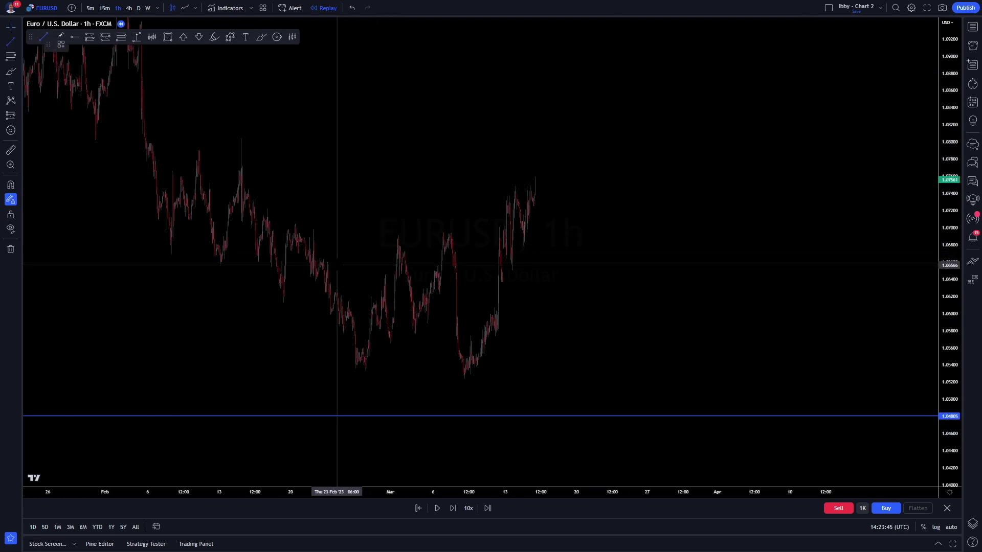
left_click(319, 258)
left_click(486, 212)
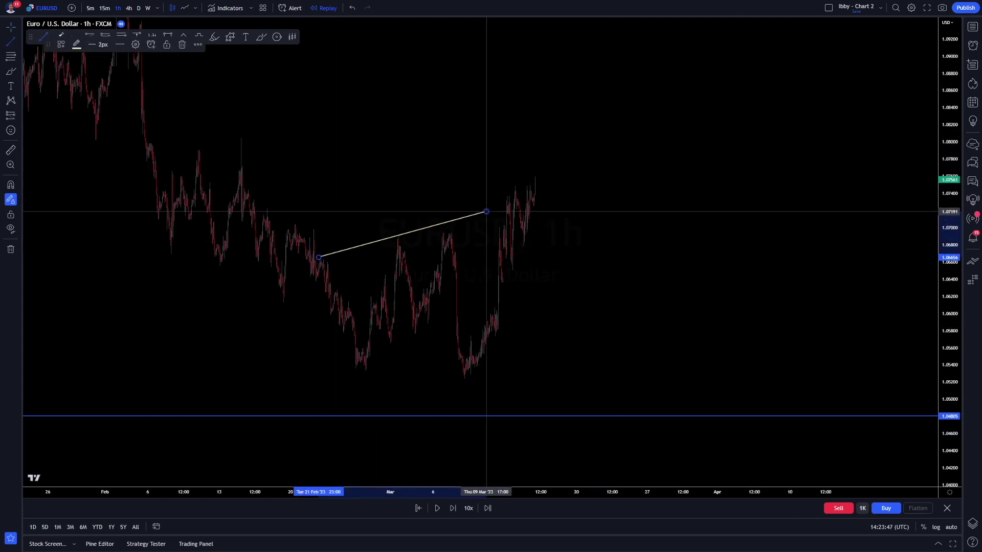
left_click(356, 371)
left_click(471, 377)
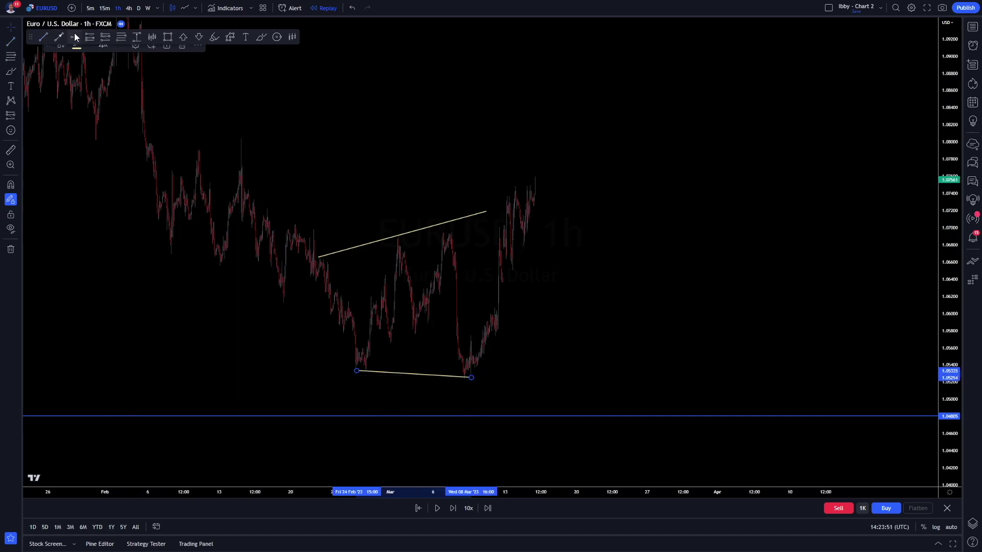
left_click(267, 208)
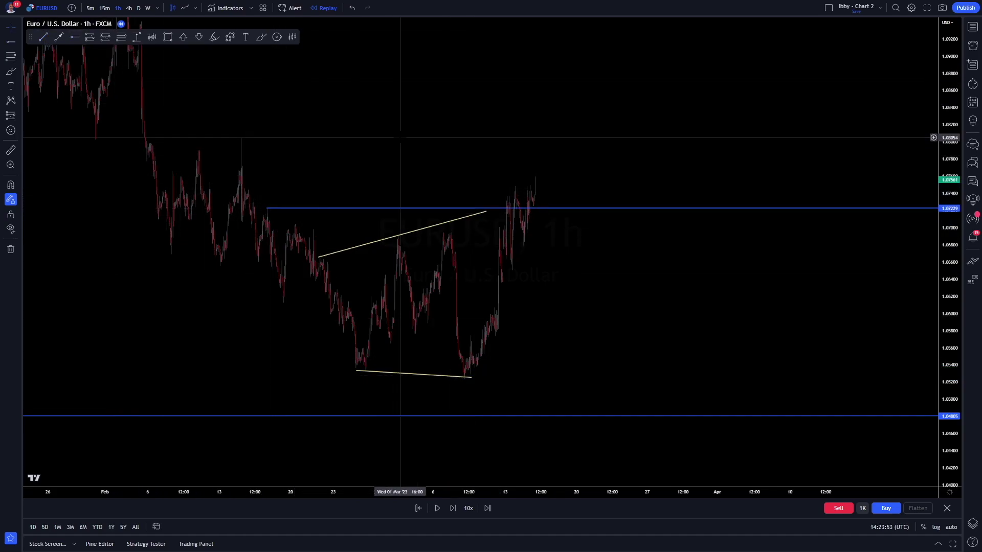
Brush freehand marks around the February consolidation and down the decline that follows, and undo them
left_click_drag(399, 138, 390, 144)
left_click_drag(160, 259, 216, 270)
mouse_move(162, 166)
left_mouse_down()
mouse_move(245, 147)
mouse_move(175, 231)
mouse_move(238, 214)
left_mouse_up()
mouse_move(233, 168)
left_mouse_down()
mouse_move(247, 255)
mouse_move(261, 214)
mouse_move(314, 270)
mouse_move(339, 385)
left_mouse_up()
mouse_move(260, 216)
left_mouse_down()
mouse_move(270, 229)
mouse_move(265, 220)
left_mouse_up()
left_click_drag(174, 265, 251, 265)
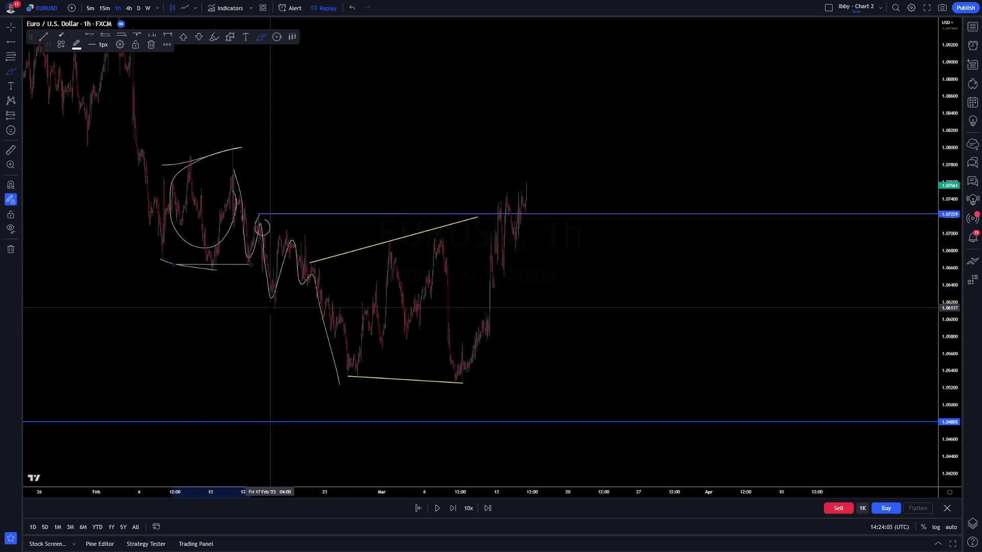
mouse_move(271, 300)
left_mouse_down()
mouse_move(293, 236)
mouse_move(267, 240)
mouse_move(289, 229)
left_mouse_up()
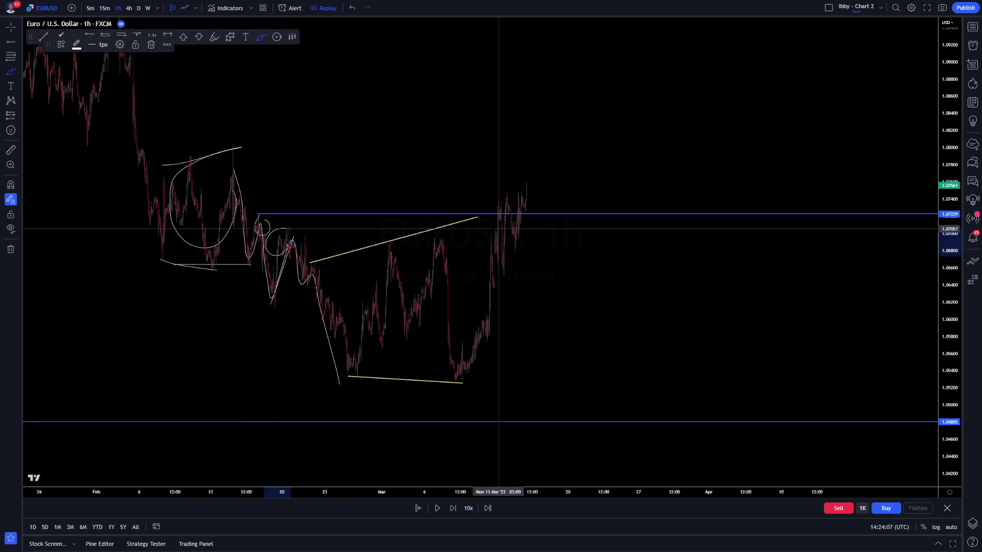
left_click_drag(526, 183, 524, 185)
key("ctrl+z")
key("ctrl+z")
key("ctrl+z")
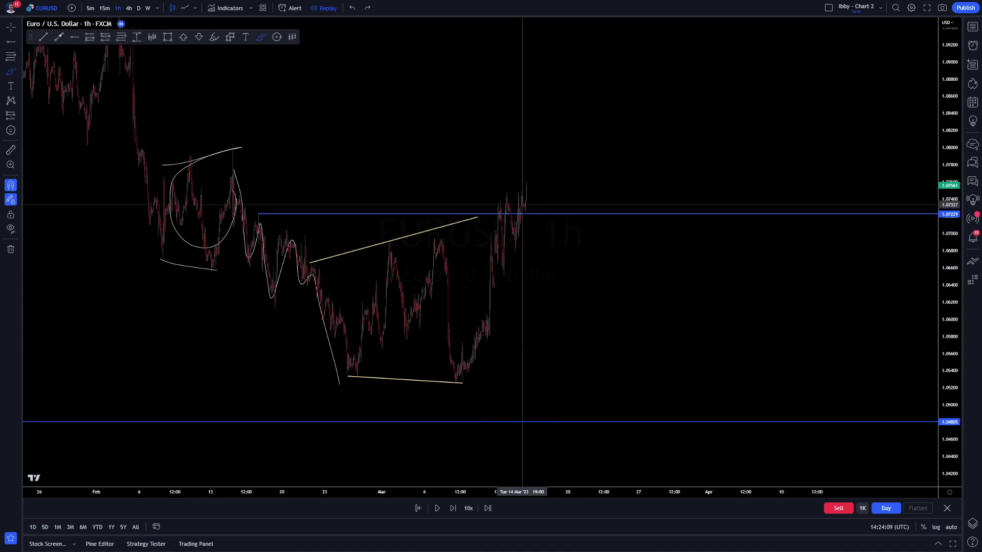
key("Escape")
Play the replay forward into the sharp drop of 15 March and pause it
left_click(473, 467)
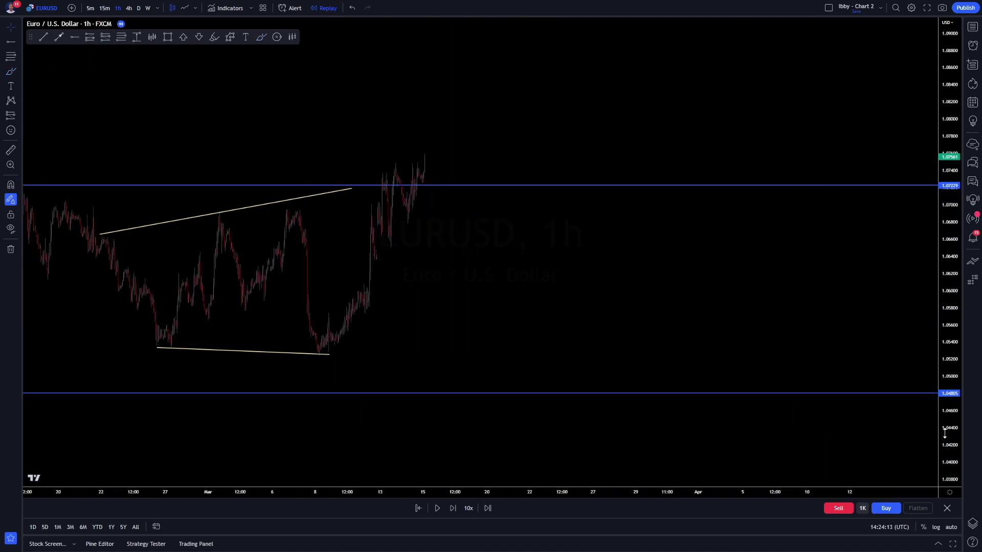
left_click_drag(945, 434, 945, 404)
left_click(328, 392)
left_click_drag(415, 369, 504, 471)
left_click(473, 468)
left_click(473, 468)
left_click_drag(643, 407, 667, 406)
left_click(436, 508)
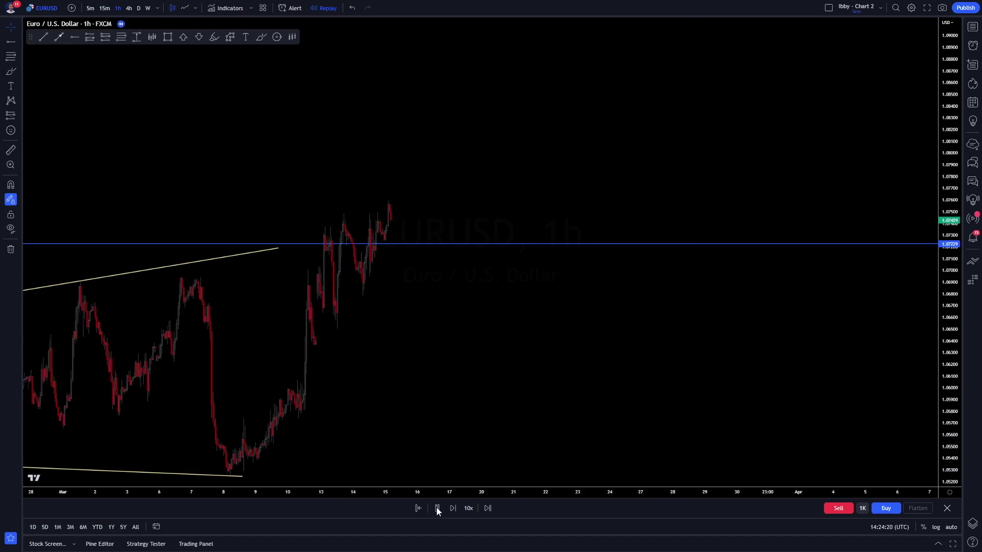
Switch the chart to the 15-minute timeframe around the 15 March high and drop
left_click(104, 8)
left_click_drag(947, 317, 948, 239)
left_click_drag(742, 326, 641, 379)
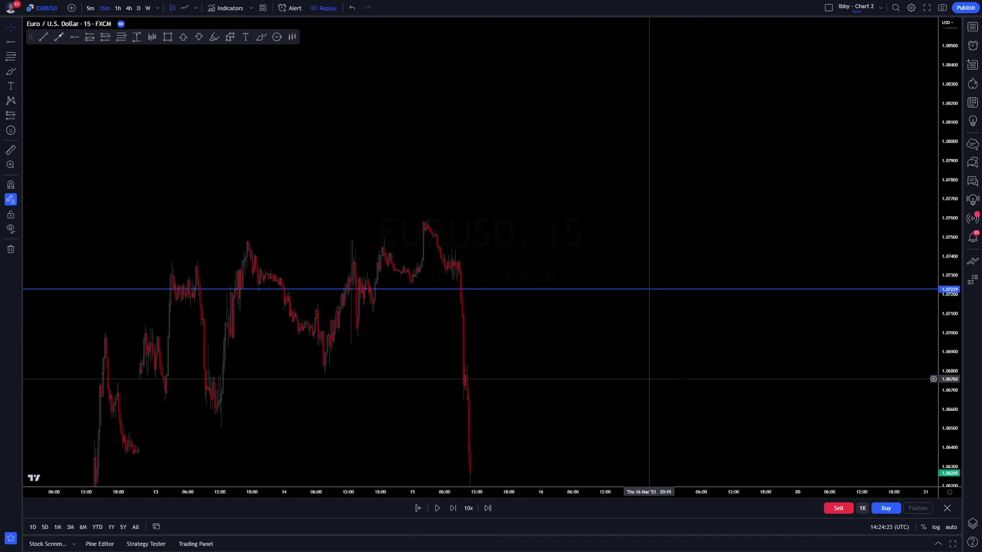
left_click_drag(947, 421, 947, 383)
left_click_drag(305, 182, 520, 231)
left_click(472, 467)
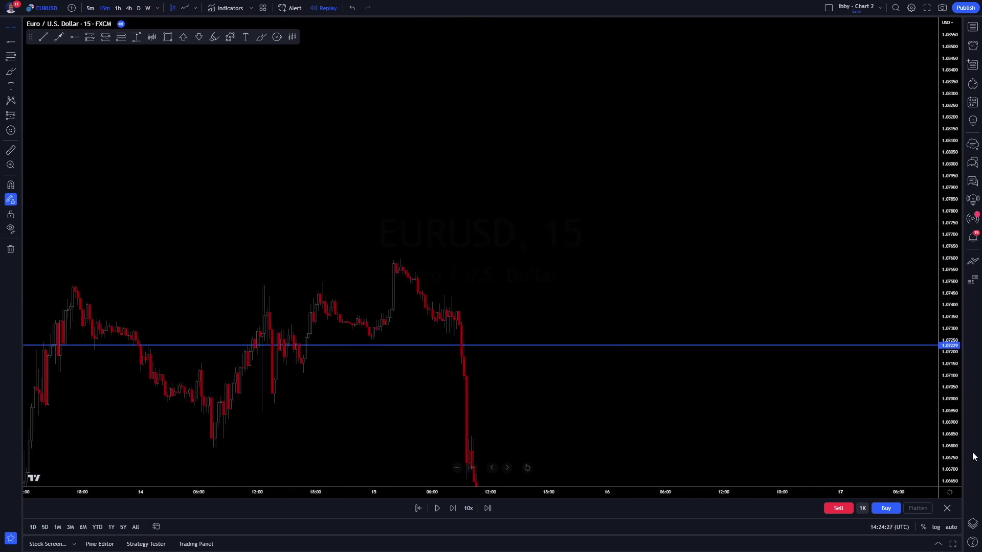
Draw a short trend line under the 15 March consolidation just before the drop, from about 1.0731 to 1.0733, and adjust its start
left_click(43, 36)
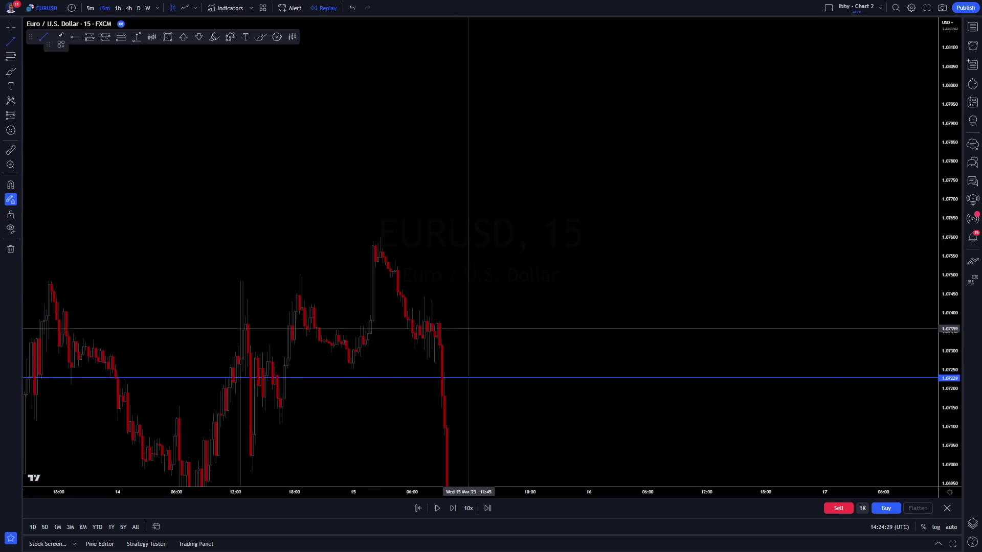
left_click(415, 347)
left_click(444, 338)
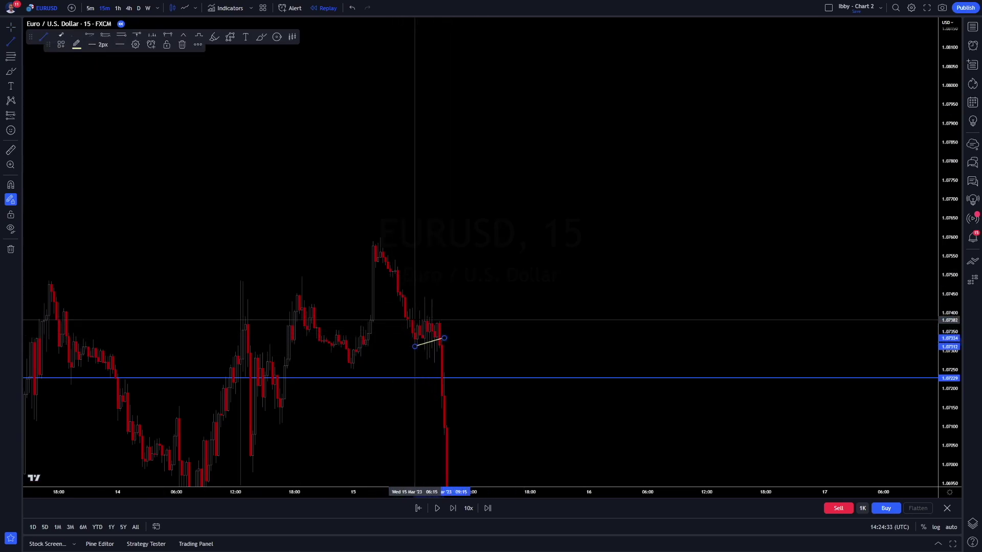
left_click(106, 37)
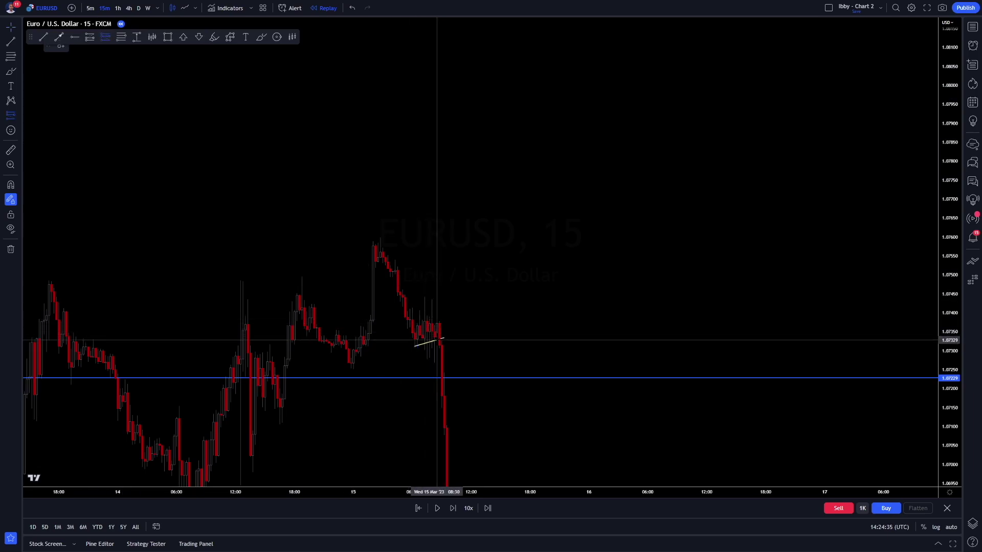
key("Escape")
left_click_drag(415, 346, 417, 347)
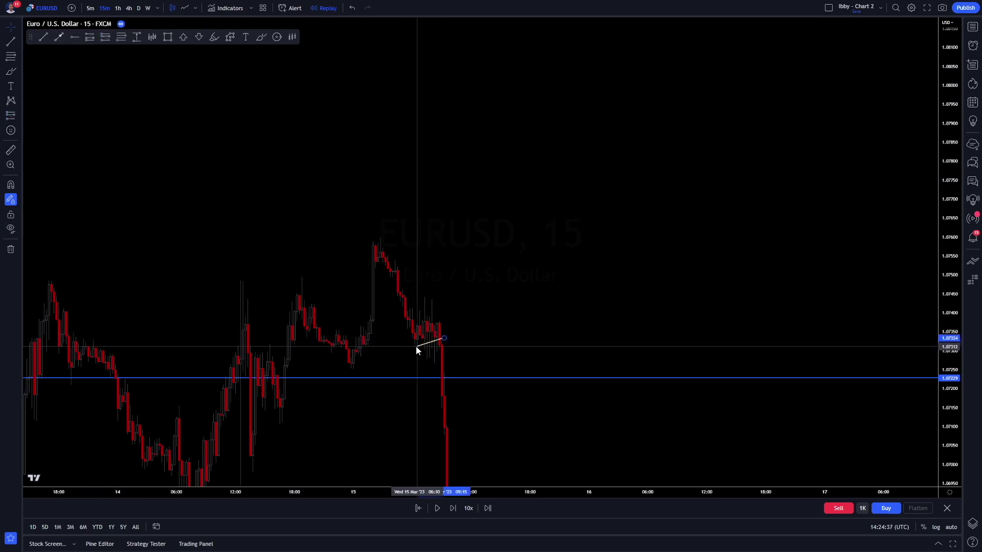
Place a short position at the break of the small trend line with entry 1.07321 and lower its stop to about 1.0743
left_click(117, 39)
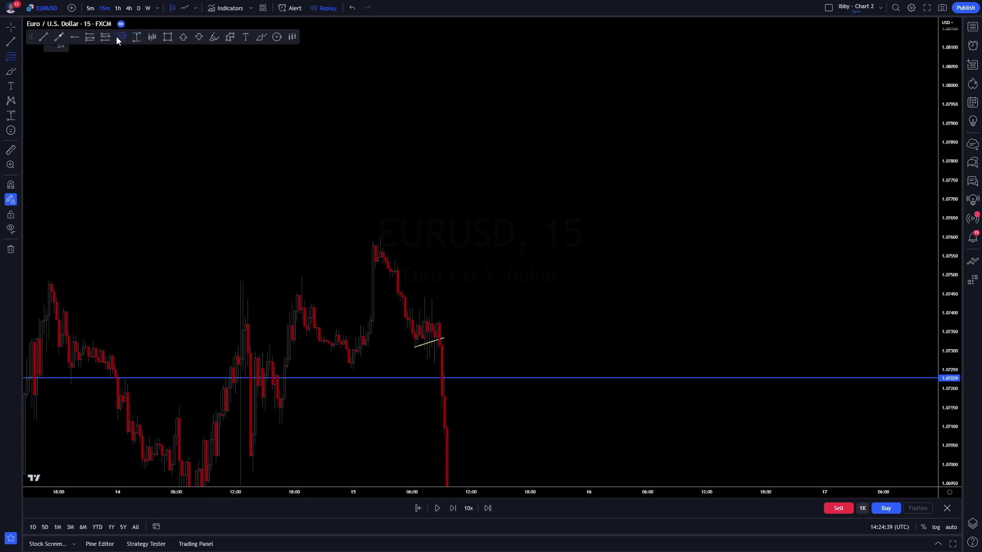
left_click(439, 343)
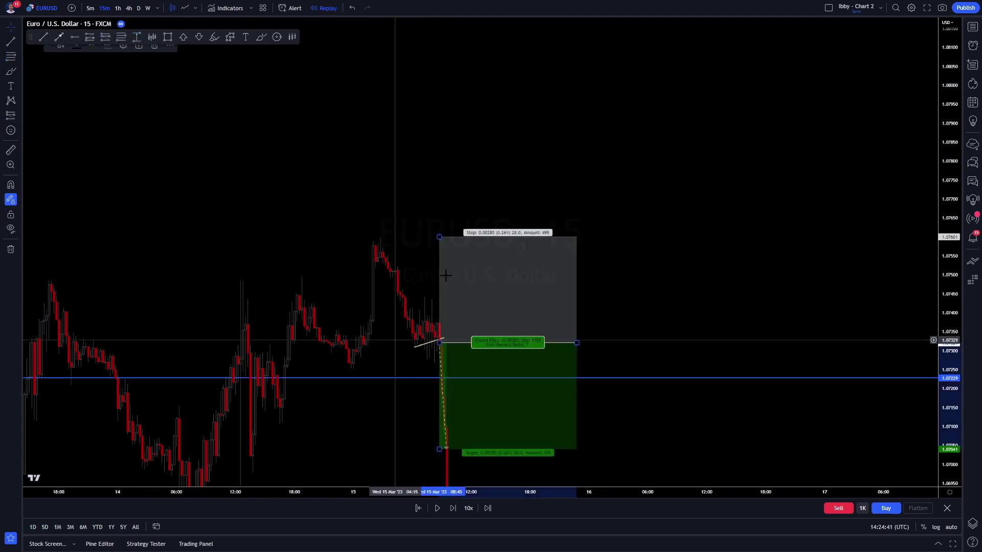
left_click_drag(445, 238, 453, 301)
Brush a mark along the top of the 15 March consolidation beside the short position's stop area
left_click(259, 38)
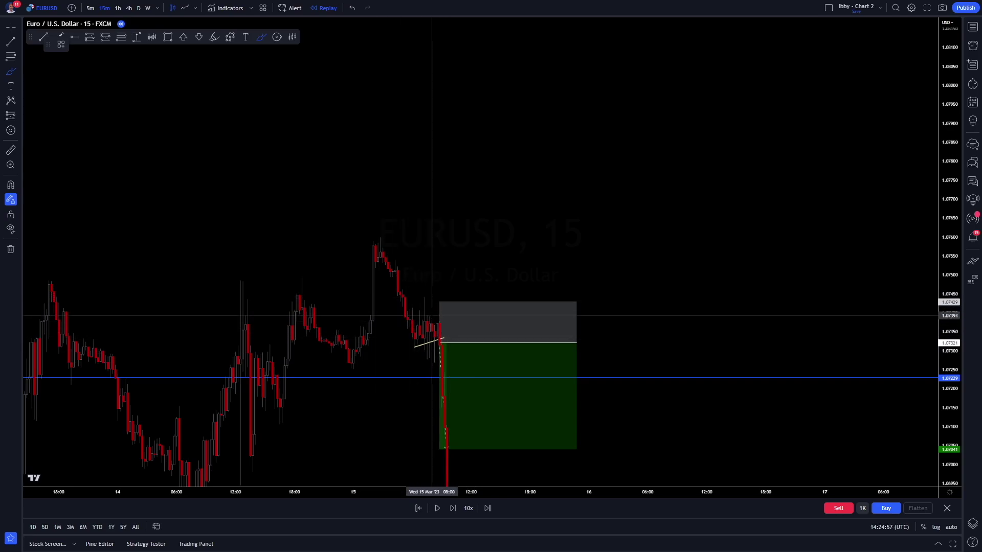
mouse_move(411, 321)
left_mouse_down()
mouse_move(446, 321)
mouse_move(411, 332)
mouse_move(445, 327)
mouse_move(451, 301)
left_mouse_up()
left_click(479, 267)
left_click(422, 337)
Switch back to the 1-hour timeframe and lower the short position's target to 1.05281, near the 8 March low
left_click(118, 7)
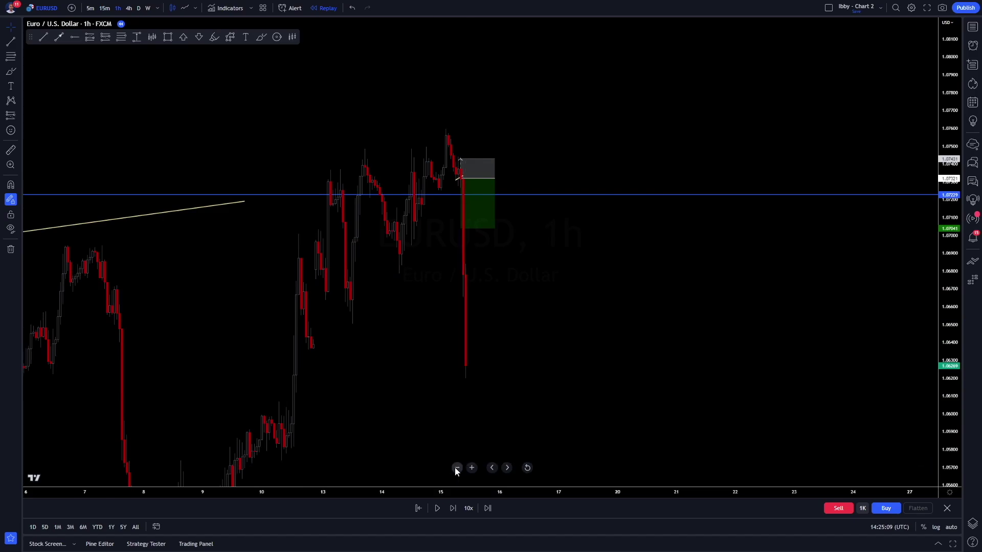
left_click(455, 468)
left_click_drag(945, 391, 946, 472)
left_click_drag(793, 412, 774, 379)
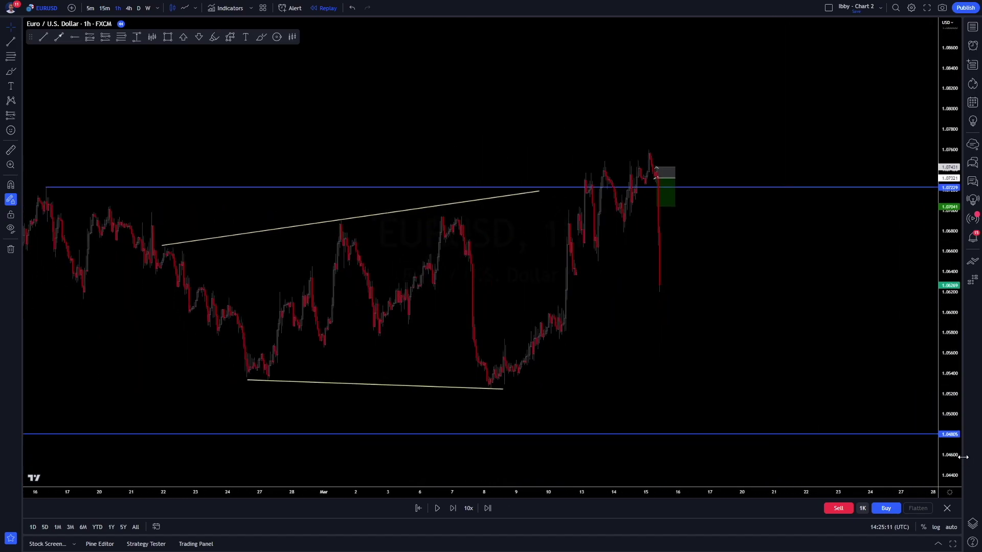
left_click_drag(957, 462, 953, 429)
left_click_drag(656, 192, 652, 421)
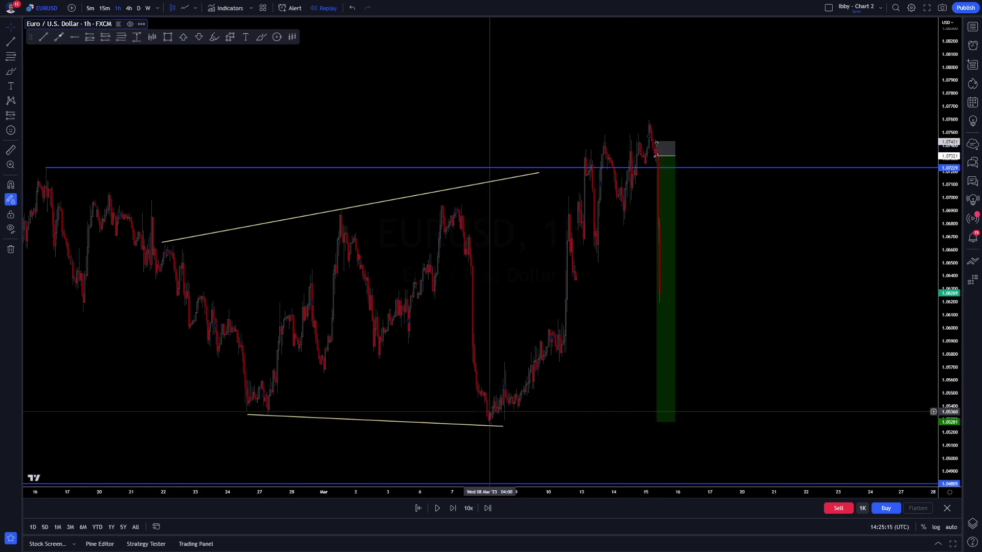
Play the replay until price reaches the target, and widen the short position to about 20 March
left_click(436, 508)
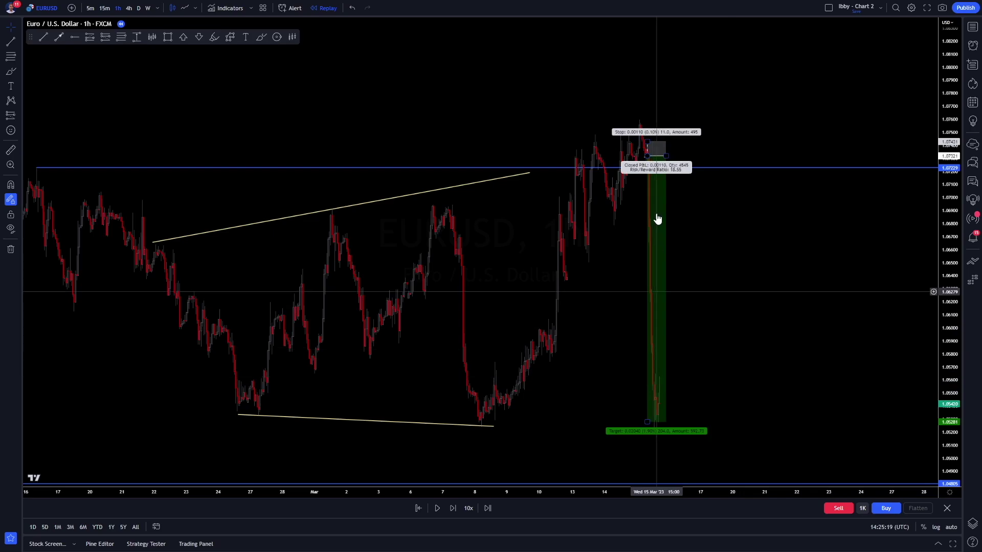
left_click_drag(665, 156, 739, 194)
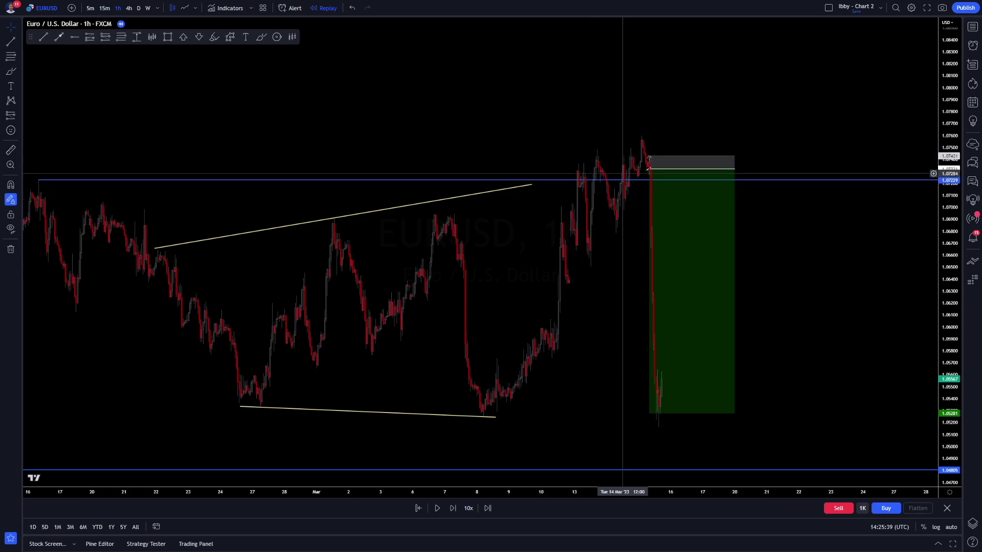
mouse_move(659, 383)
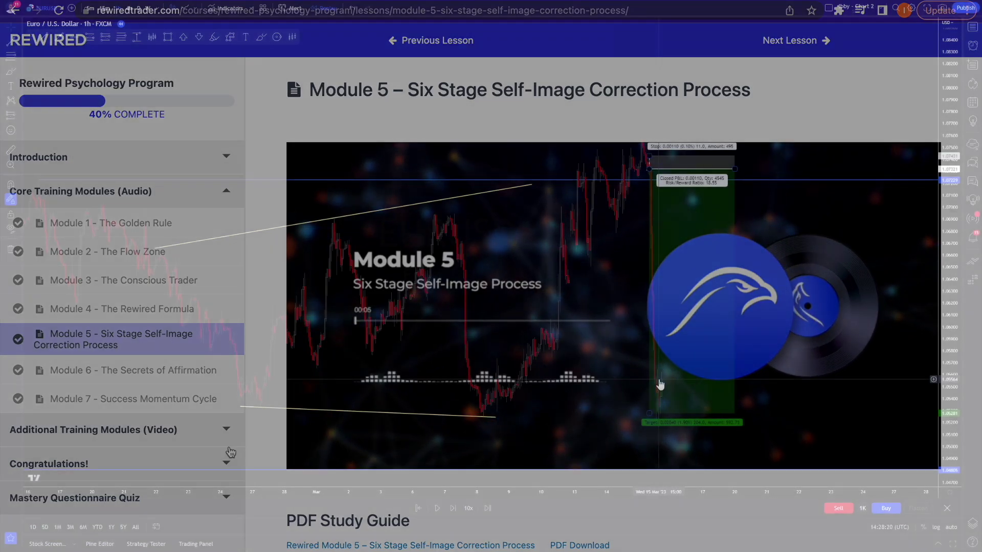
left_click(226, 430)
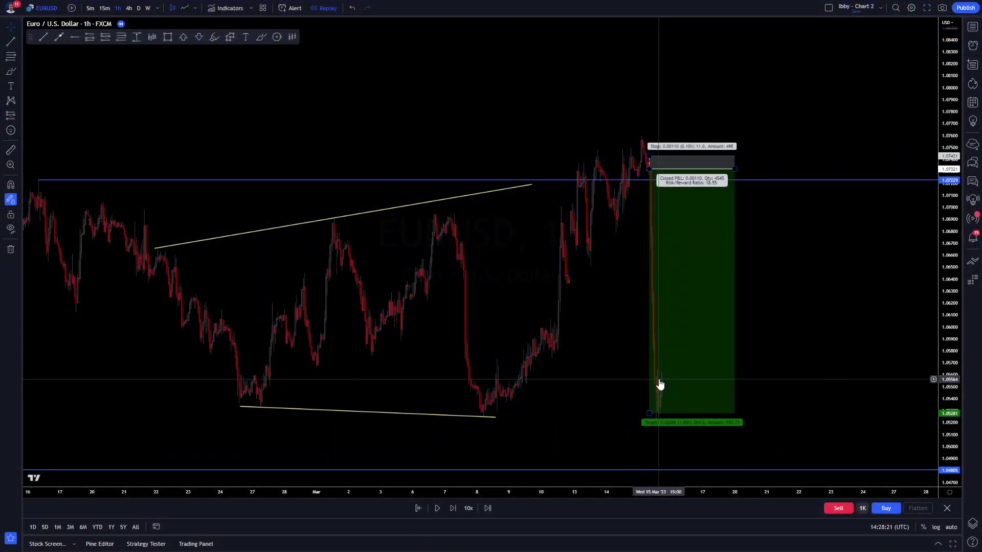